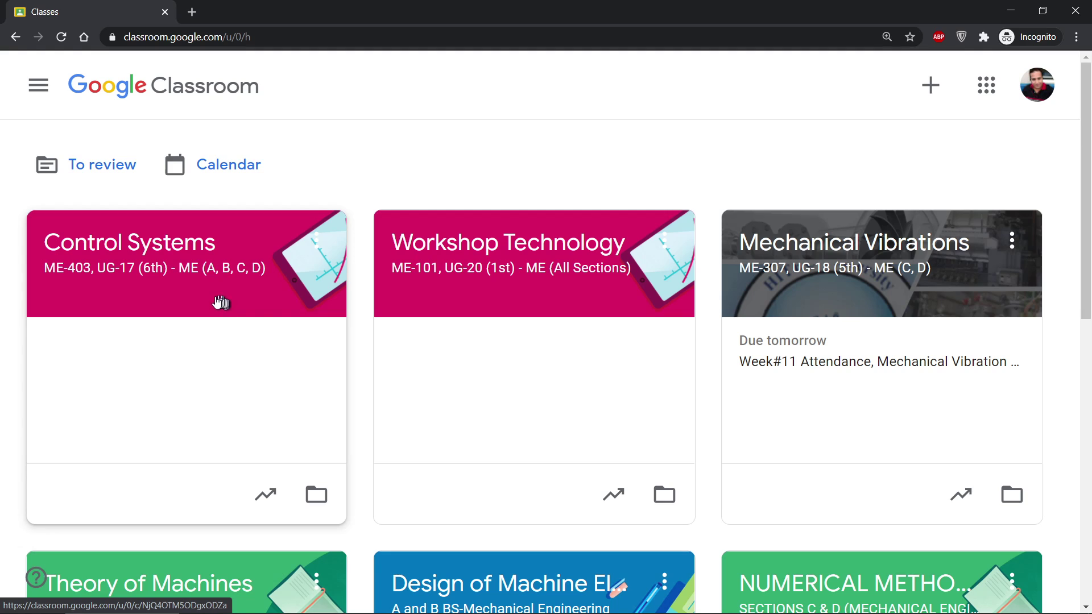
In the Control Systems class Classwork page, start a new assignment.
click(166, 255)
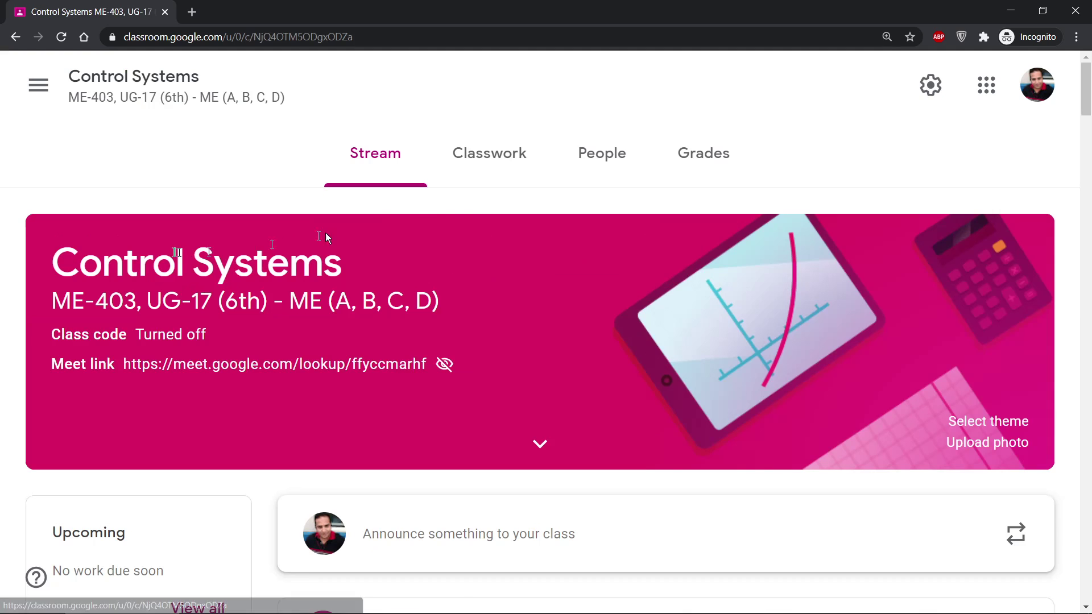
click(515, 162)
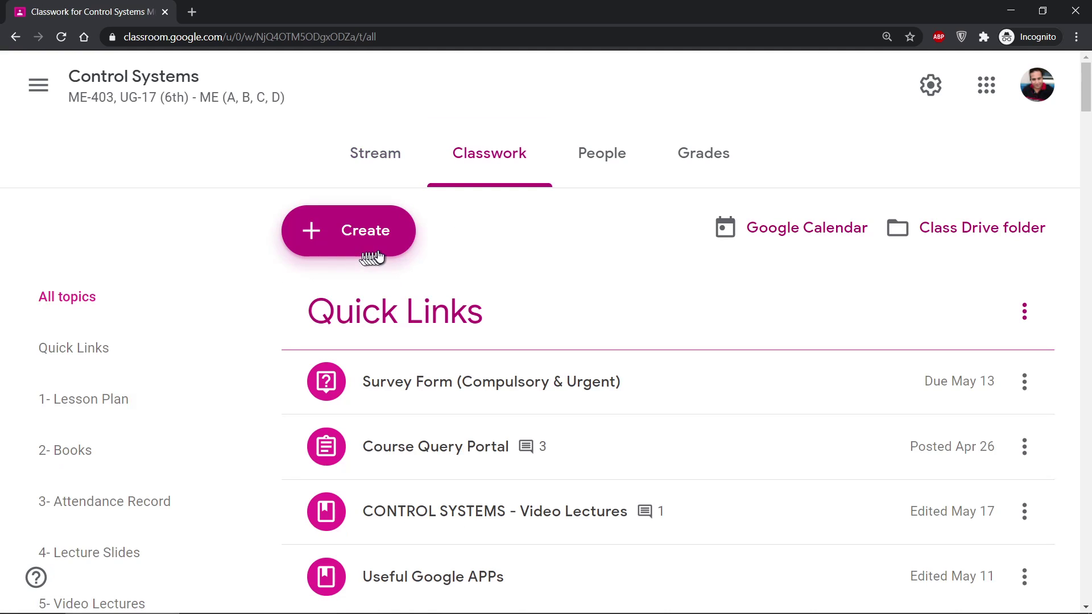
click(364, 253)
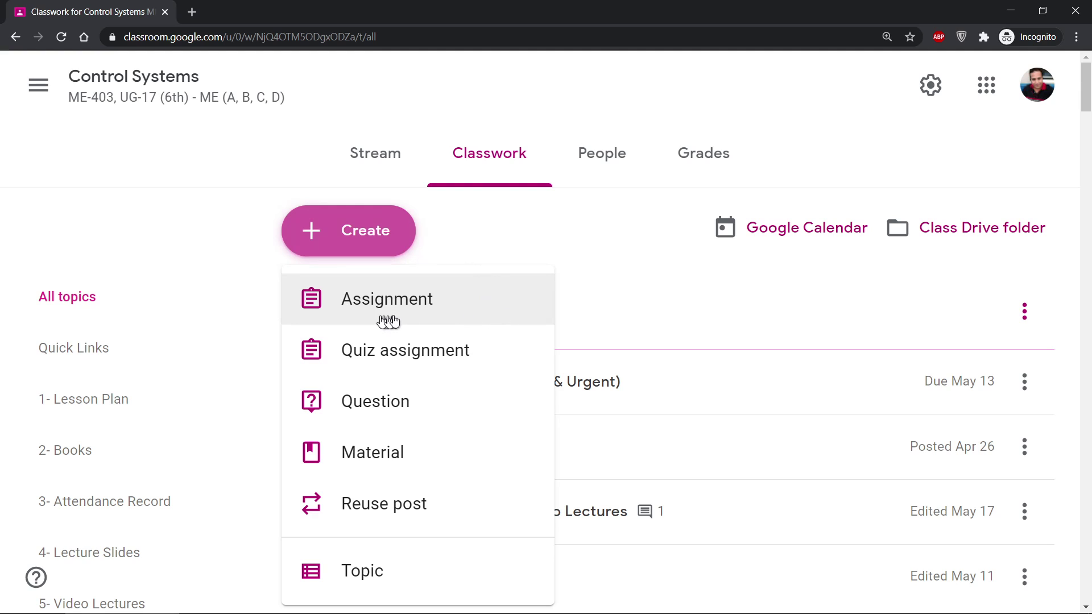
click(455, 317)
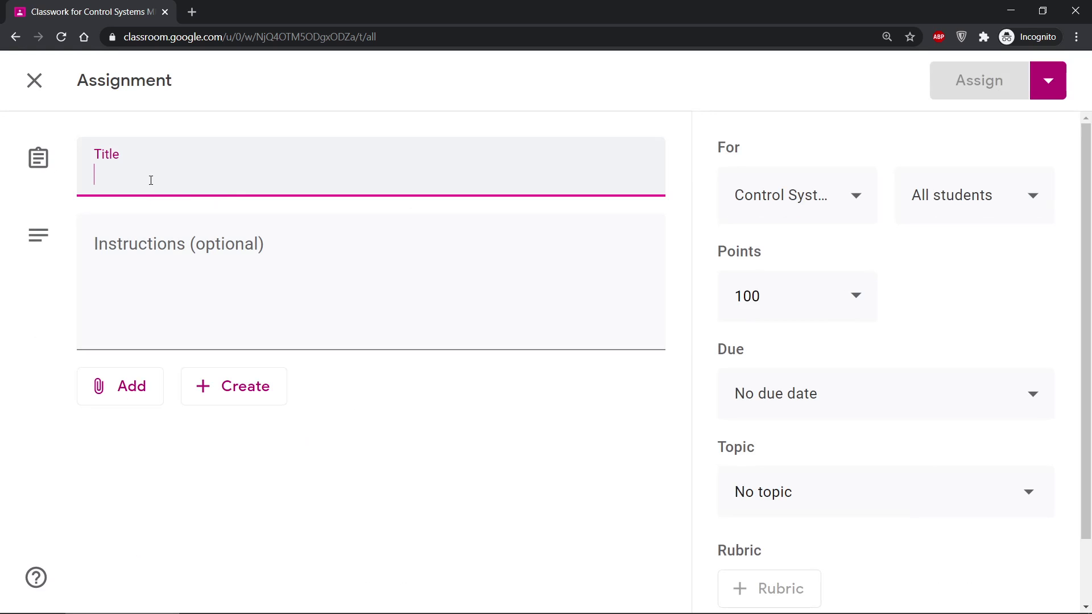
Title the assignment 'Mid Term Exam' with the instructions 'Exam Instructions Here'.
text(Mid Term Exam)
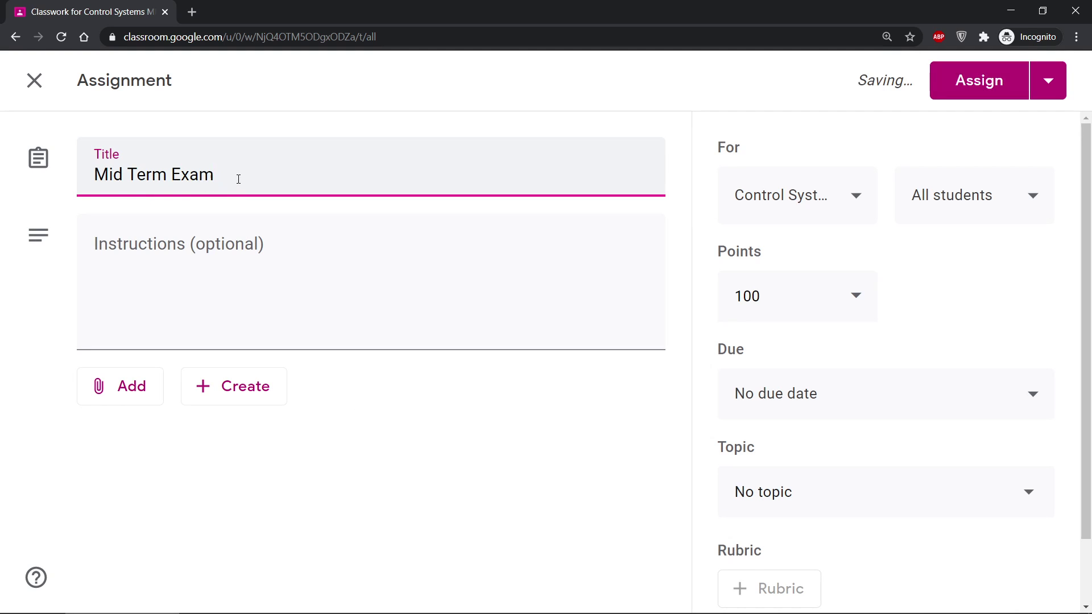
click(178, 285)
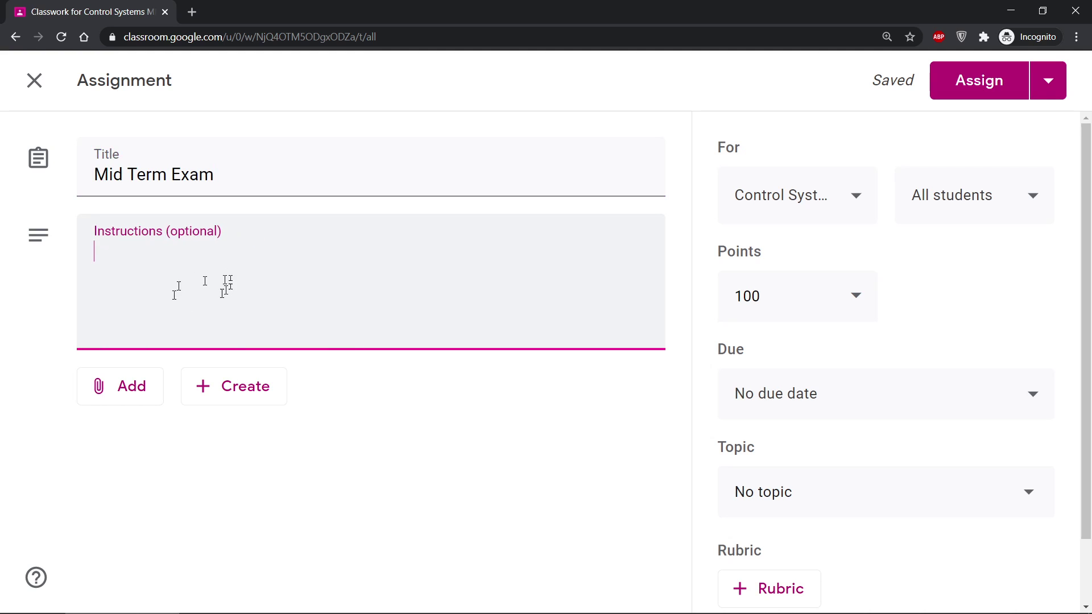
text(Exam Instructions Here)
click(797, 154)
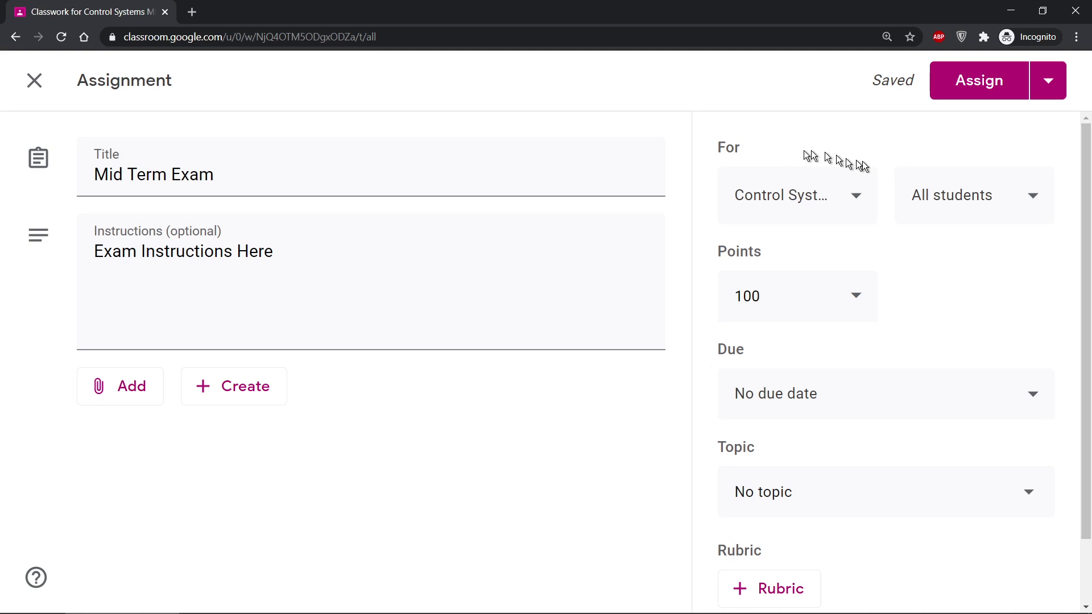
click(858, 203)
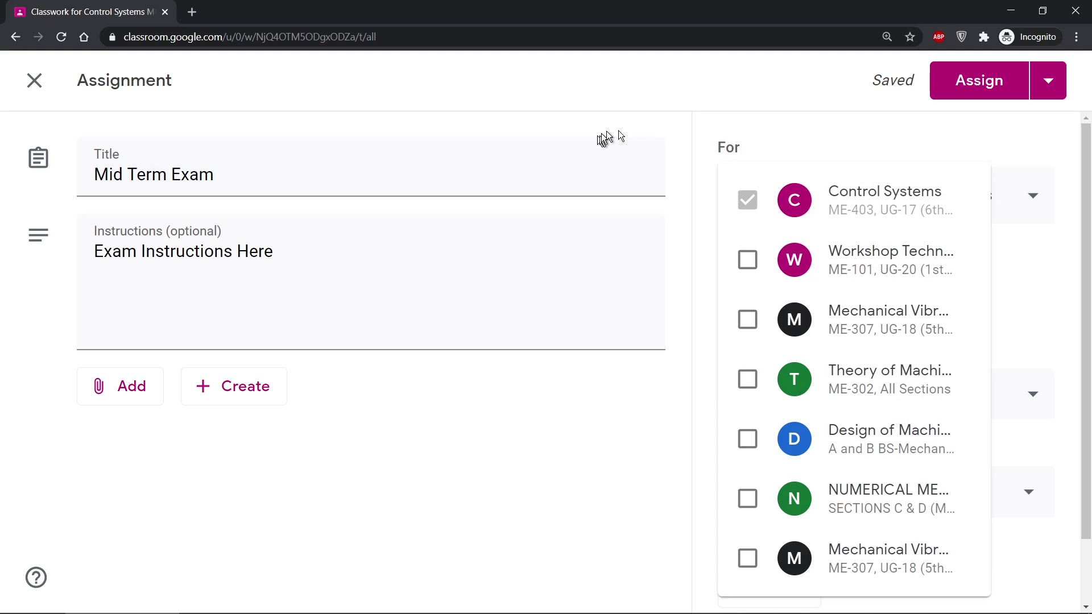
click(840, 135)
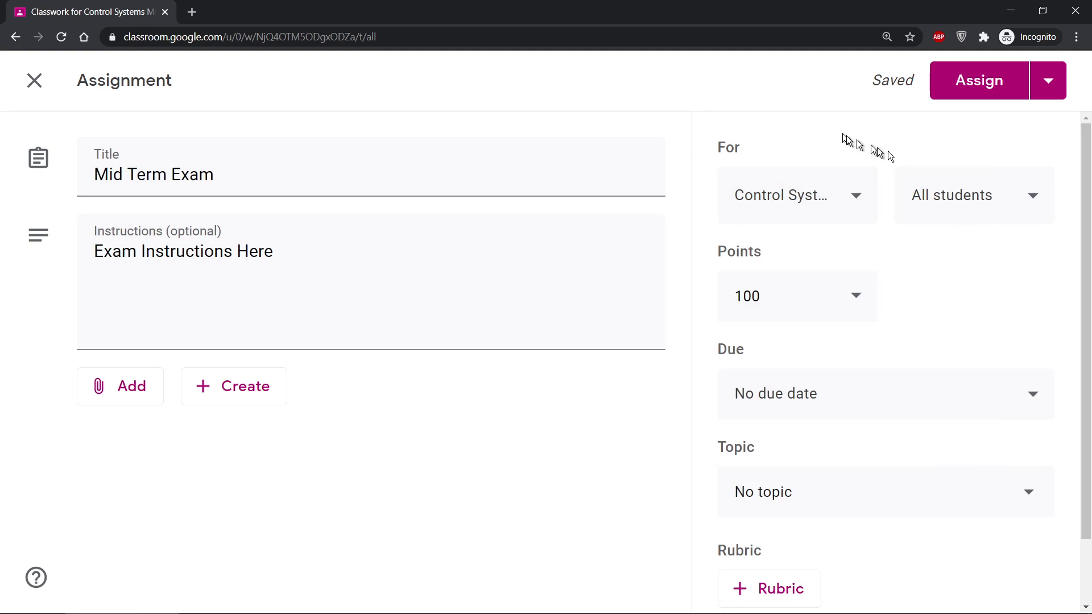
click(1031, 206)
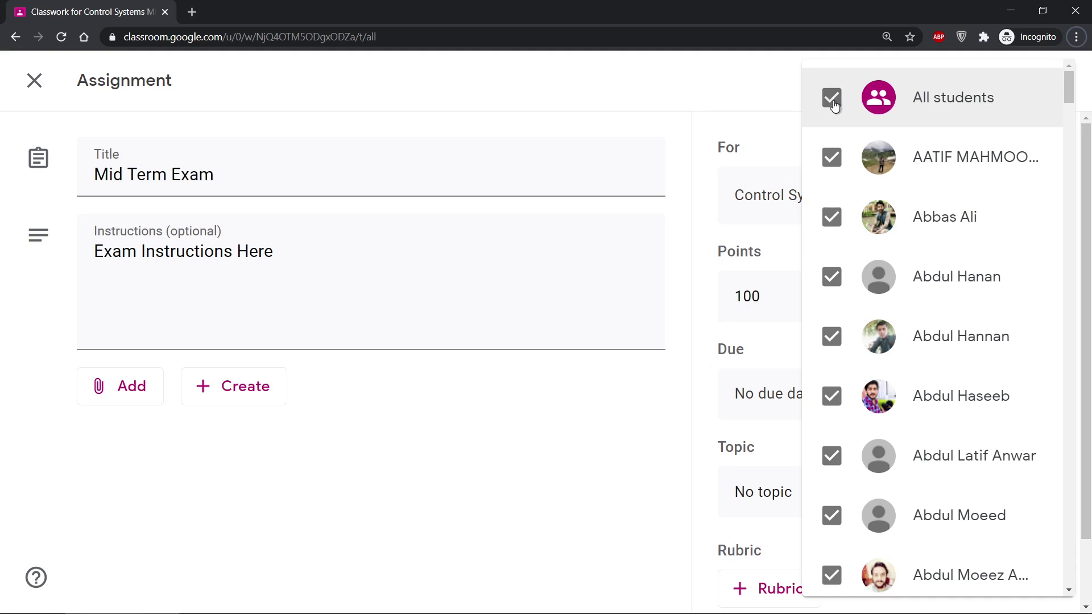
click(832, 162)
click(830, 219)
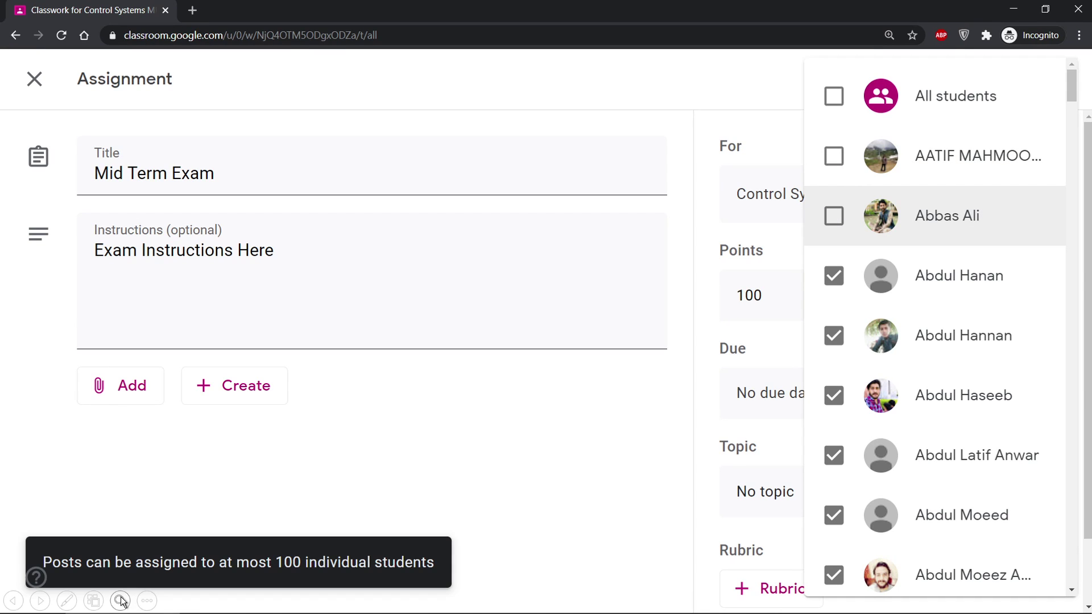
click(121, 601)
click(239, 577)
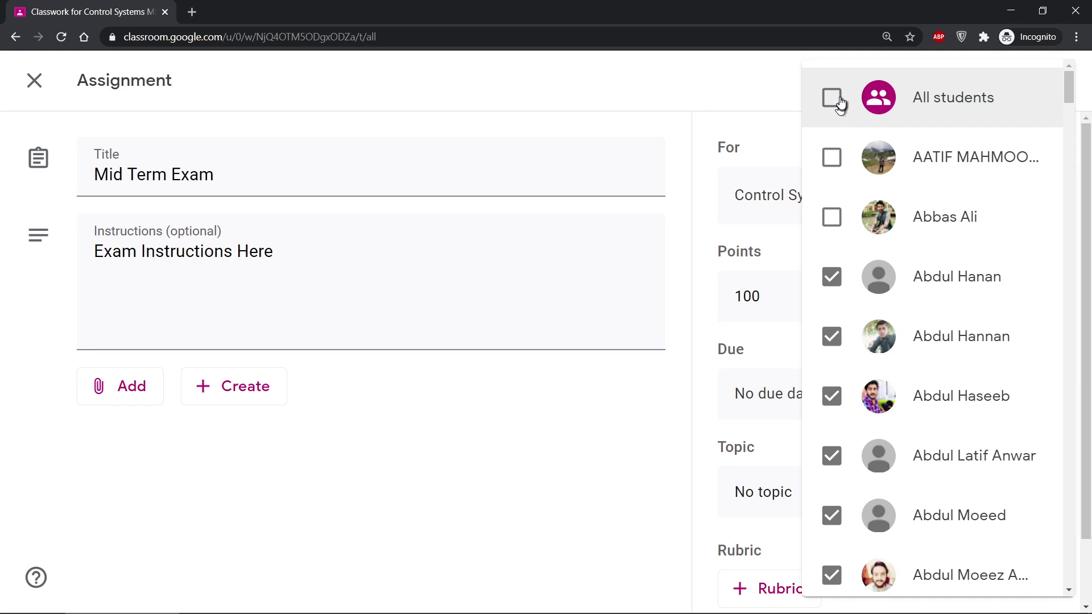
click(838, 101)
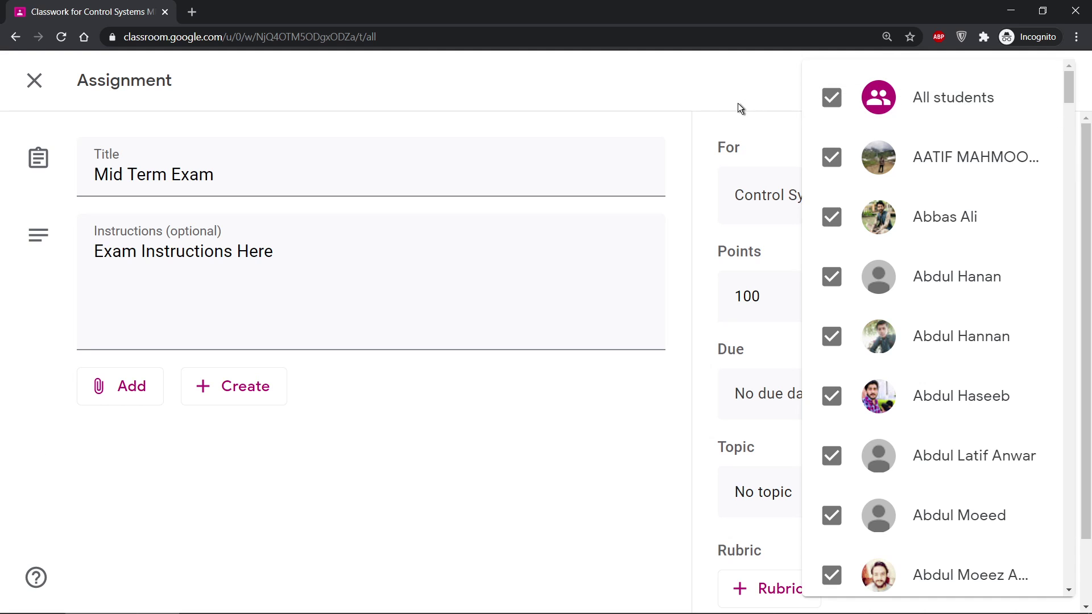
click(738, 104)
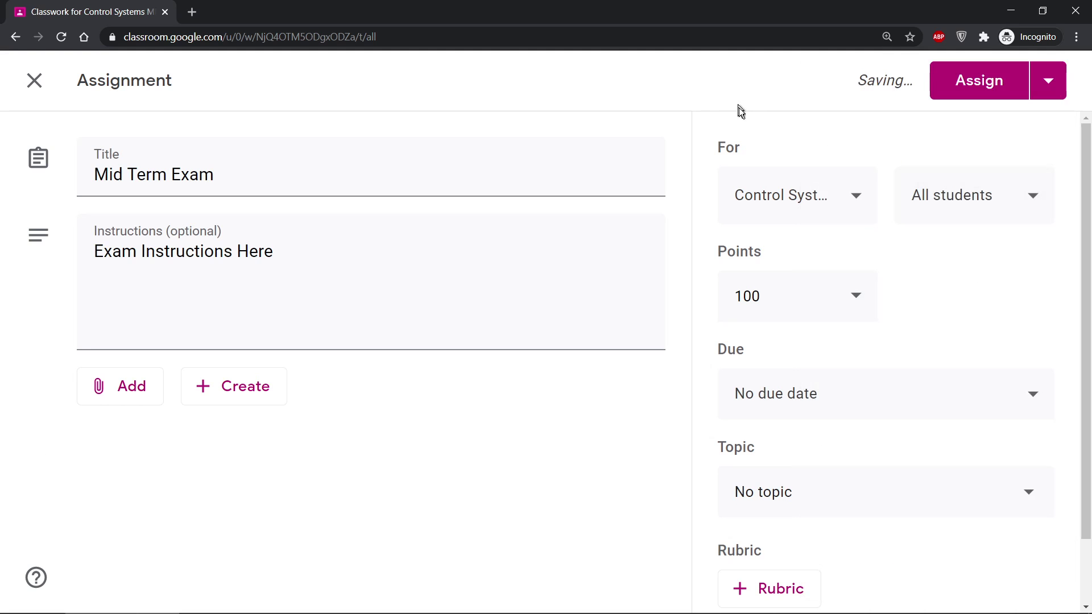
Keep 100 points and set the due date to Dec 7, 2020, 11:59 PM.
click(817, 298)
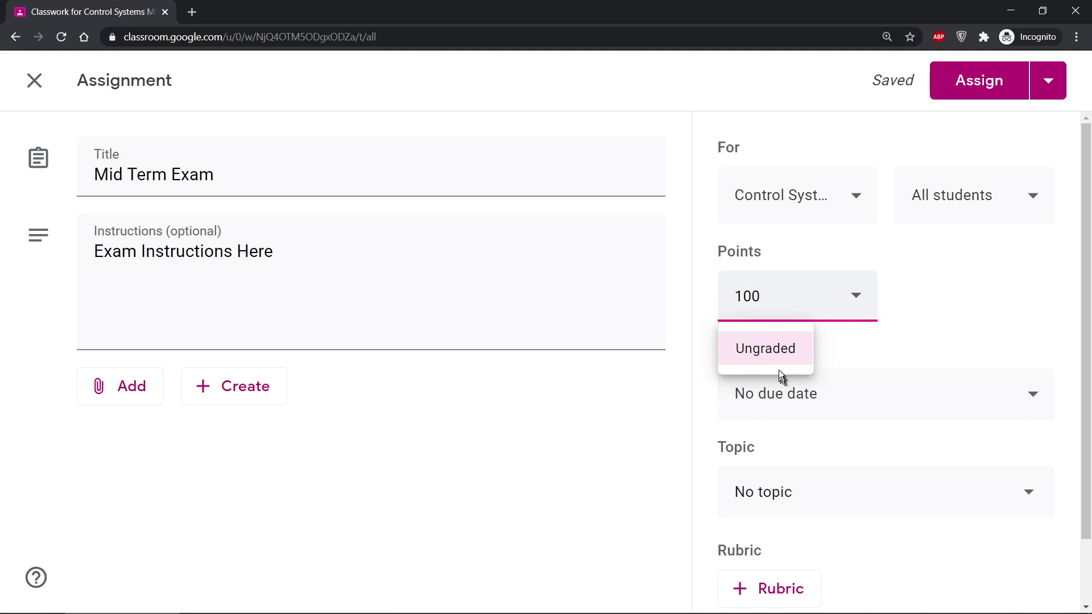
click(862, 353)
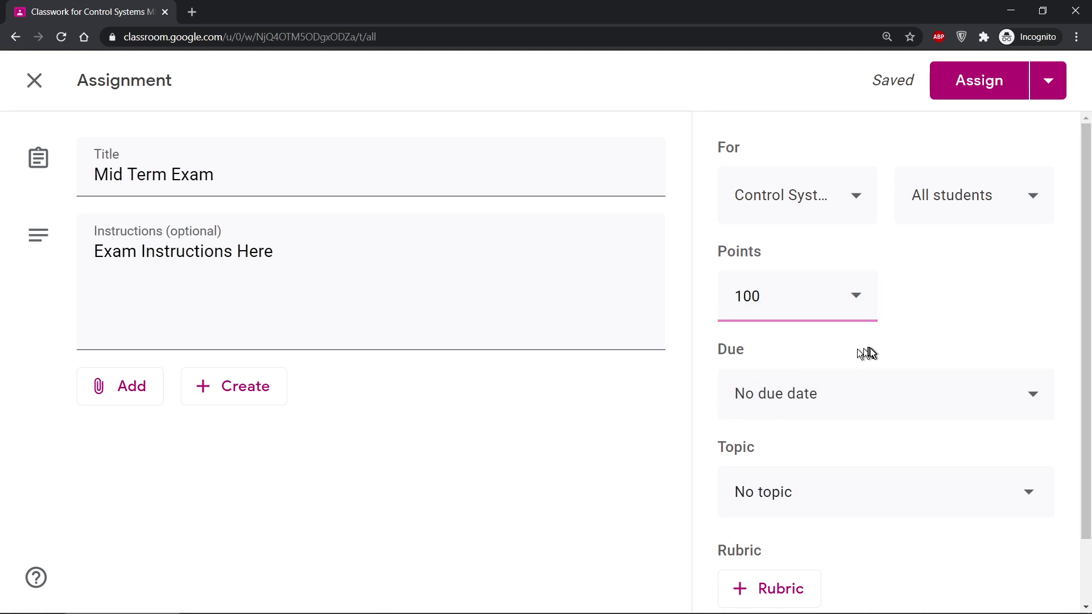
click(825, 394)
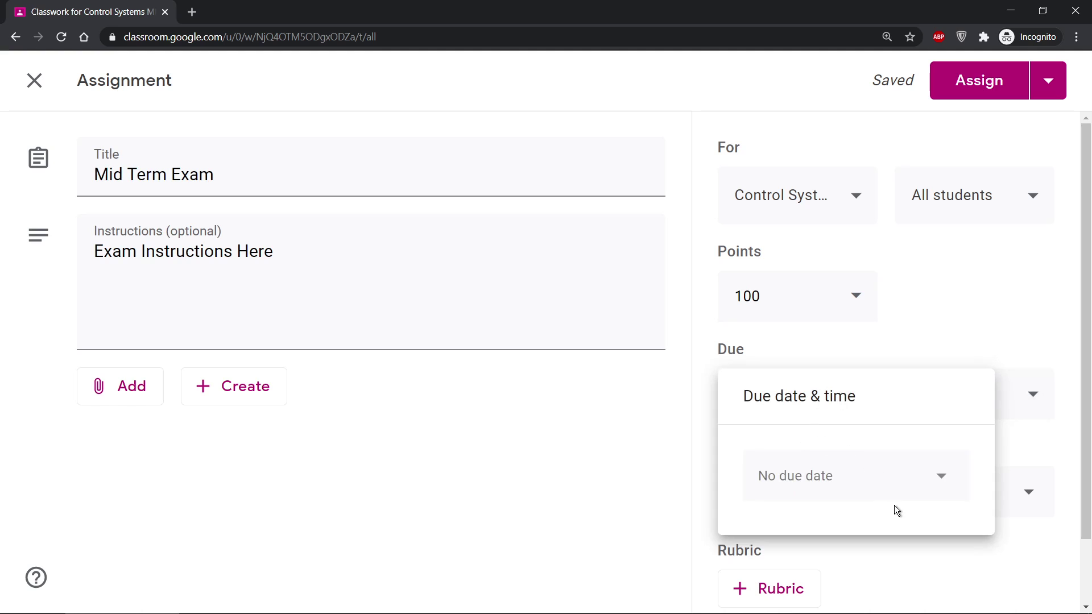
click(891, 483)
click(847, 547)
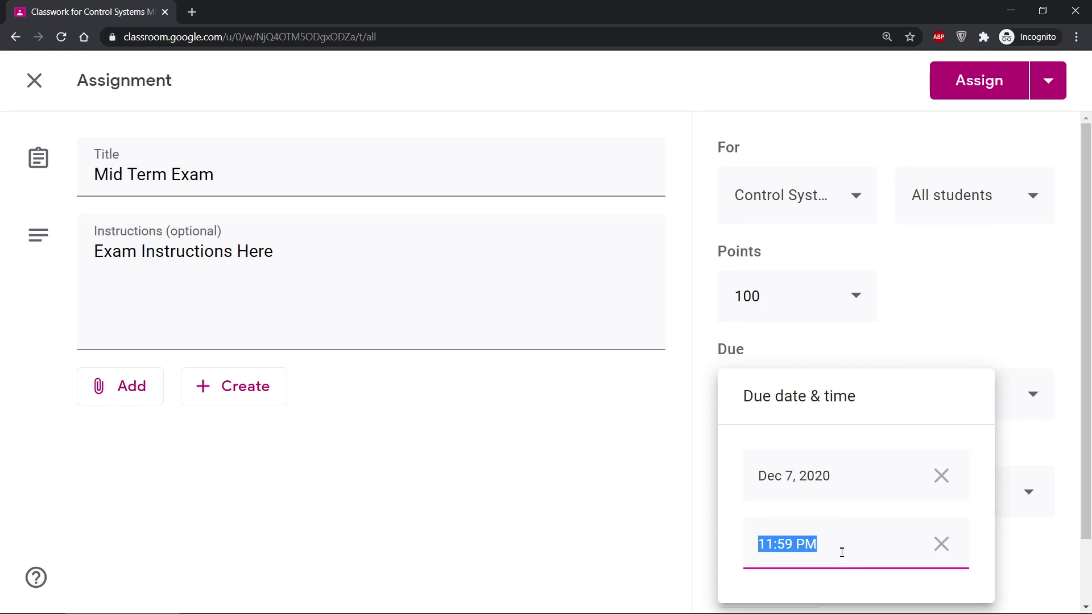
click(949, 300)
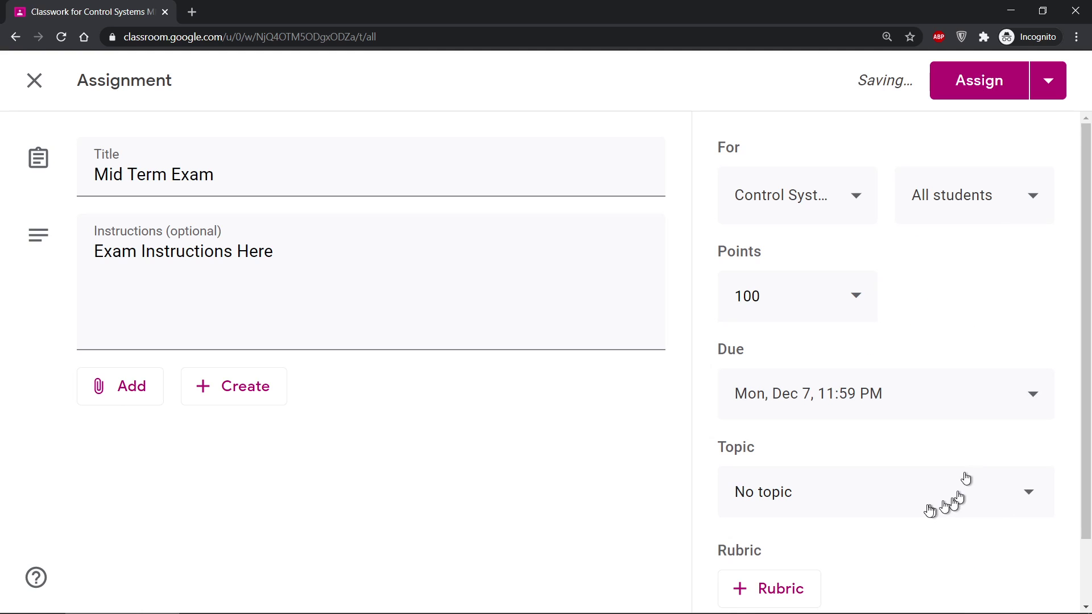
File the exam under the '10- Final Exam' topic.
click(802, 506)
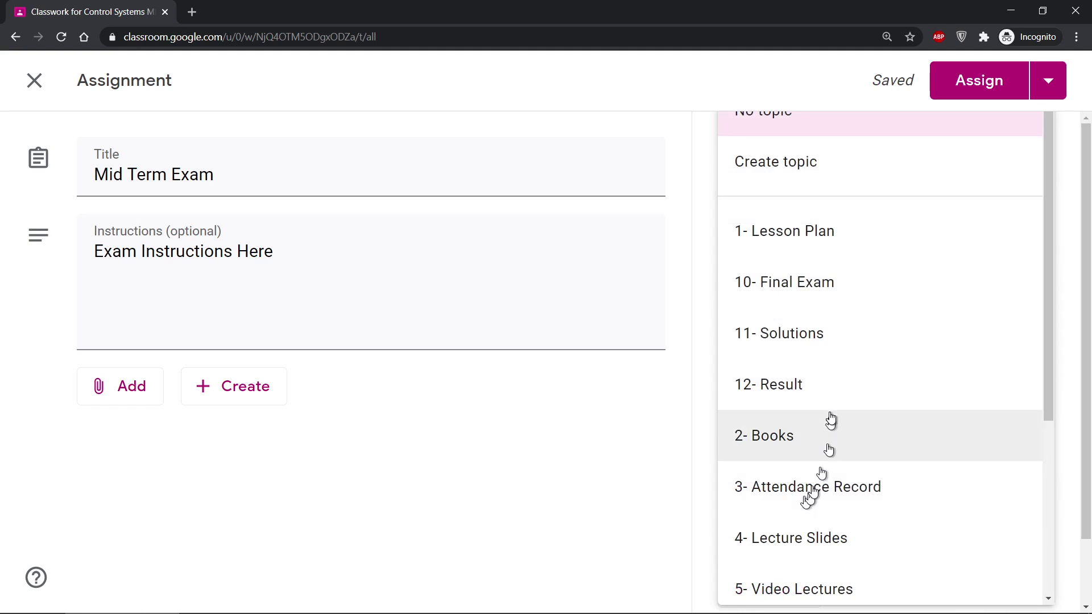
click(822, 302)
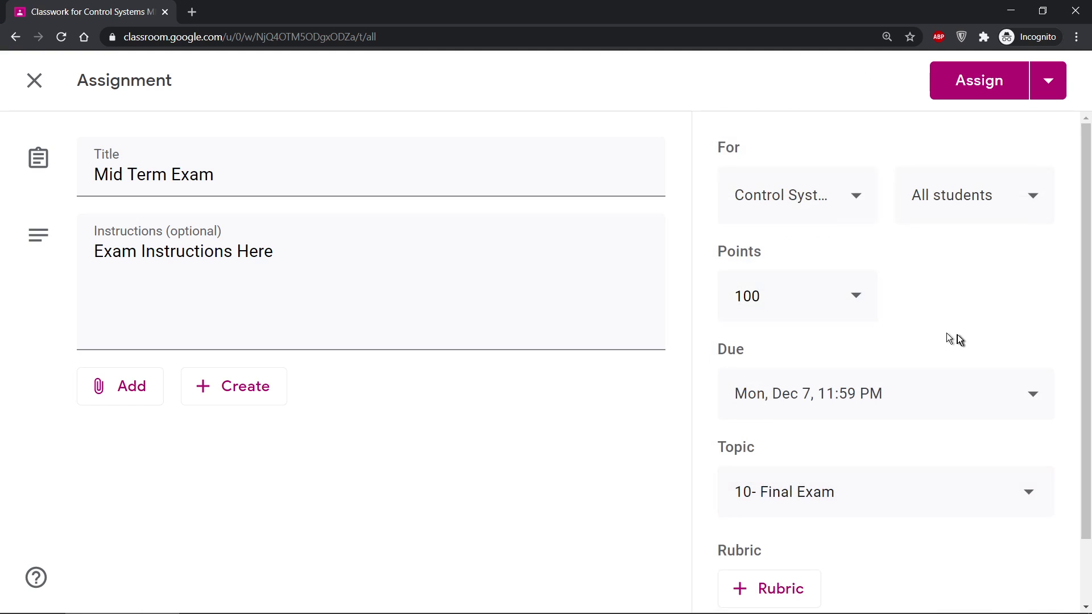
scroll(861, 534, down, 2)
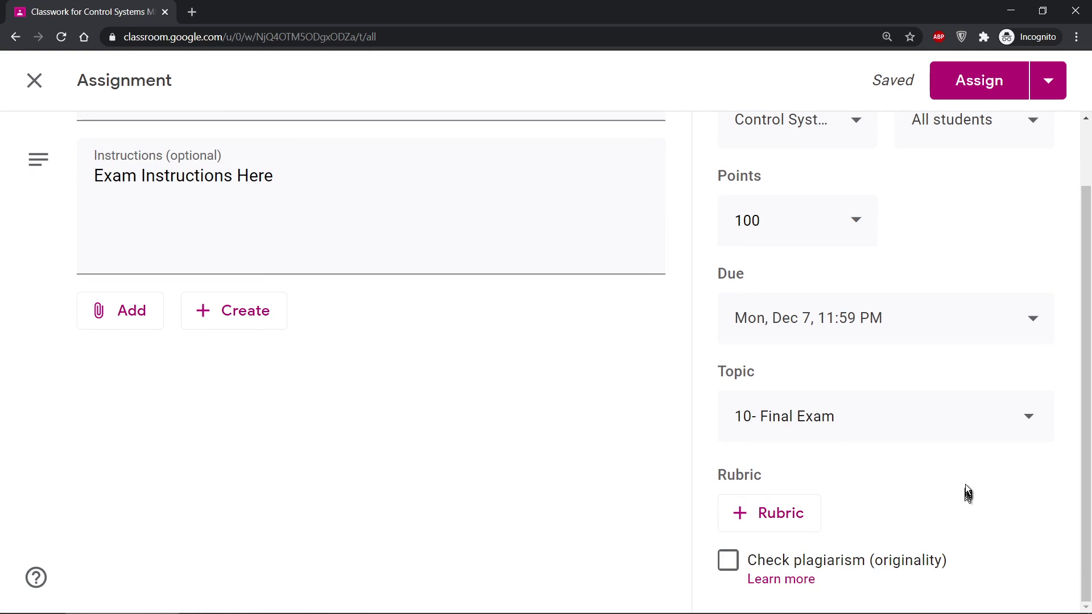
scroll(930, 498, up, 2)
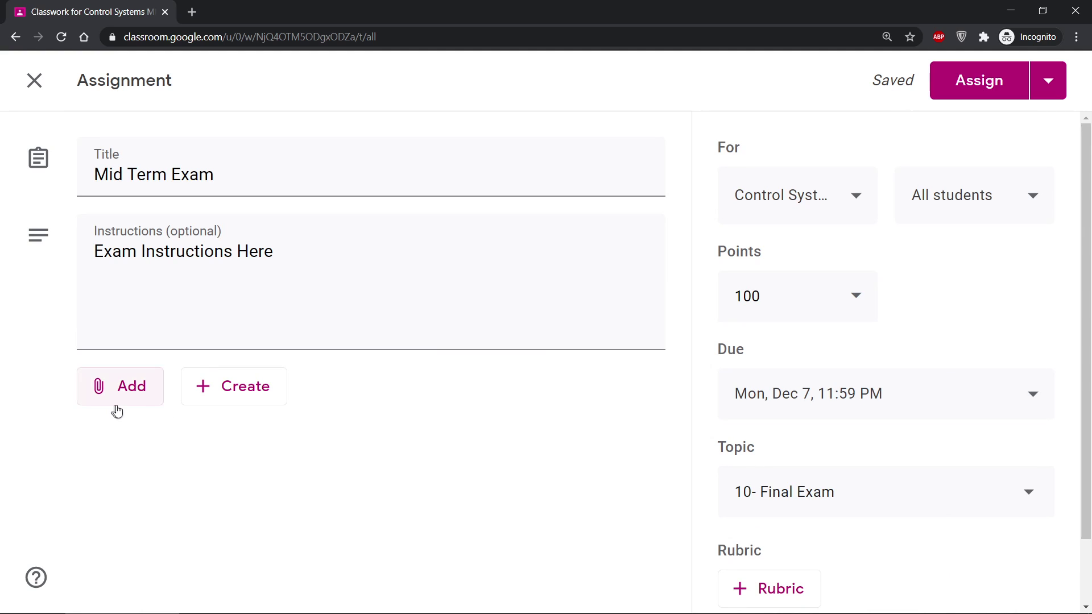
Upload and attach 'Mid Term (Part-3) - Long Questions.pdf' from the computer through the Drive picker.
click(257, 403)
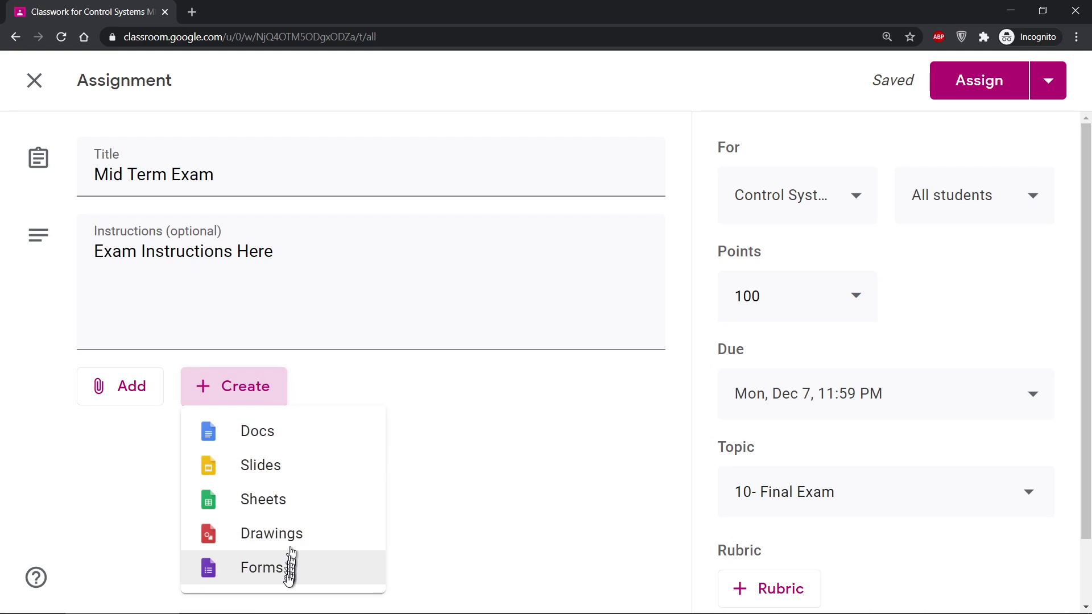
click(173, 474)
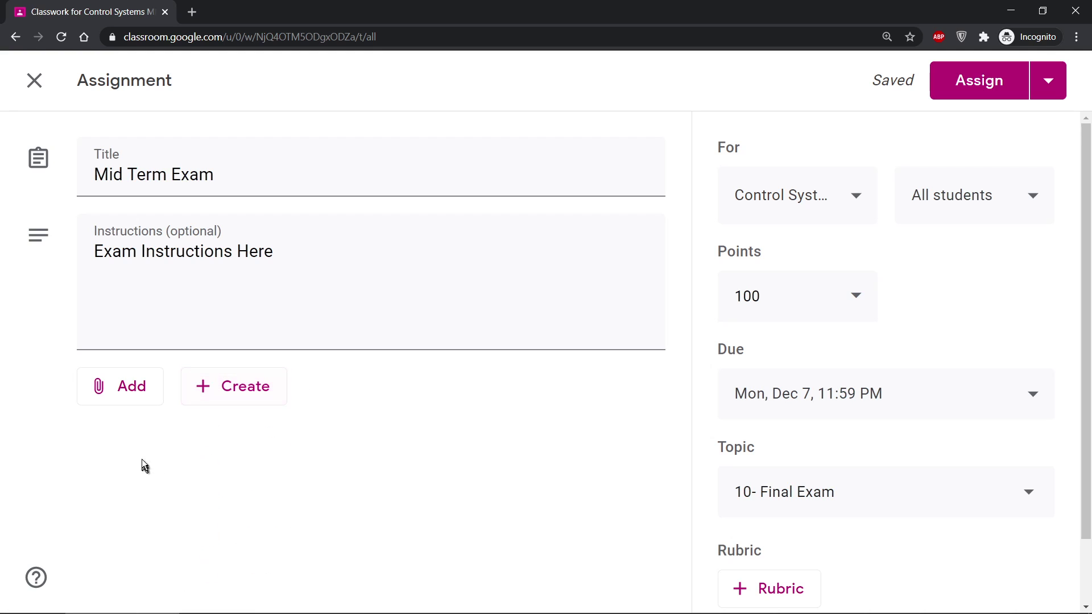
click(132, 402)
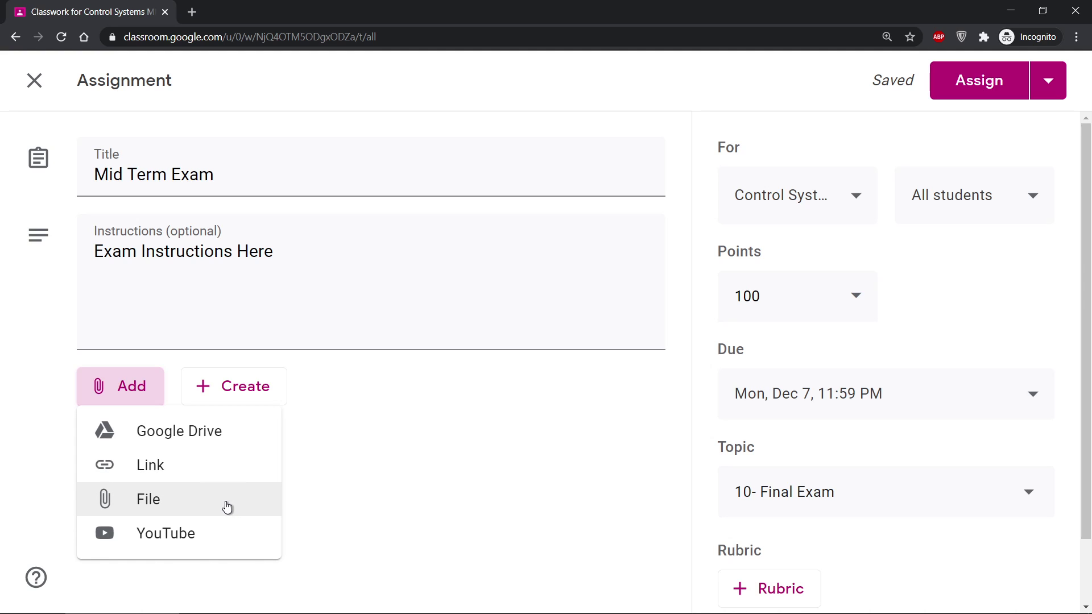
click(225, 504)
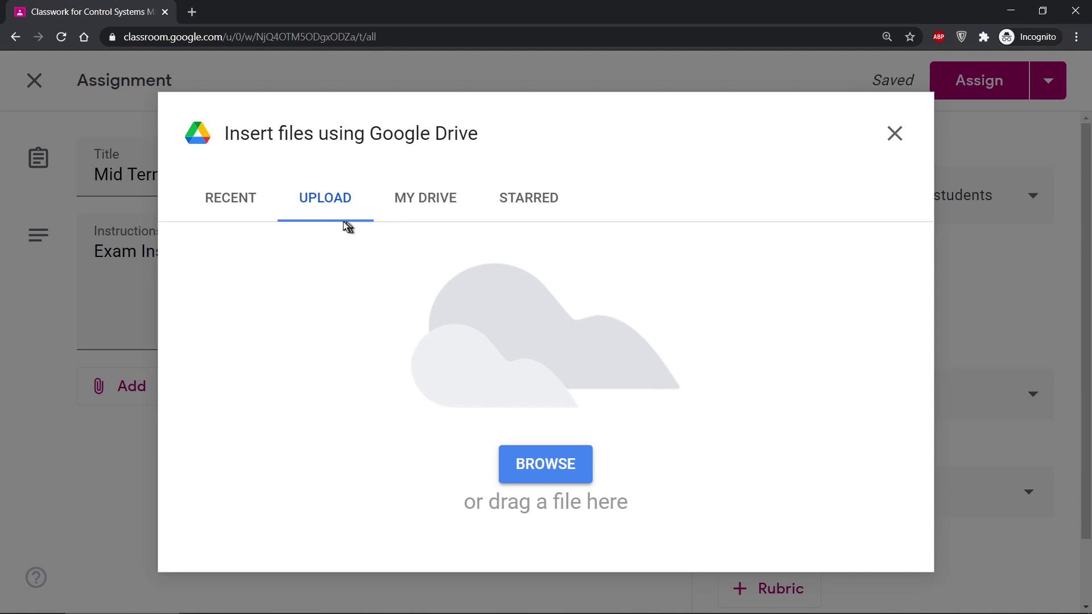
click(421, 205)
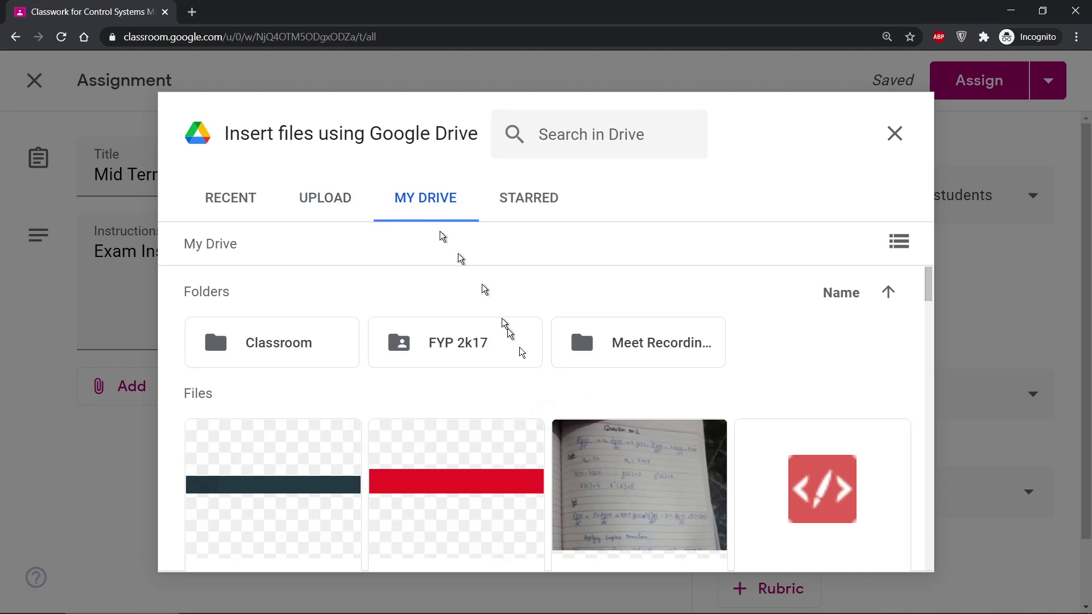
click(323, 201)
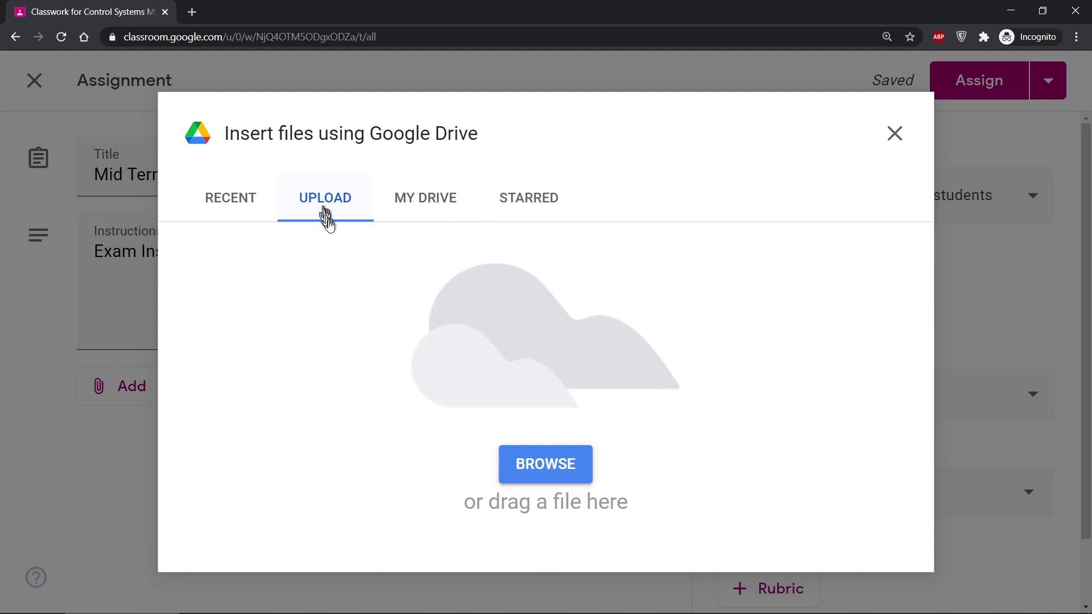
click(539, 470)
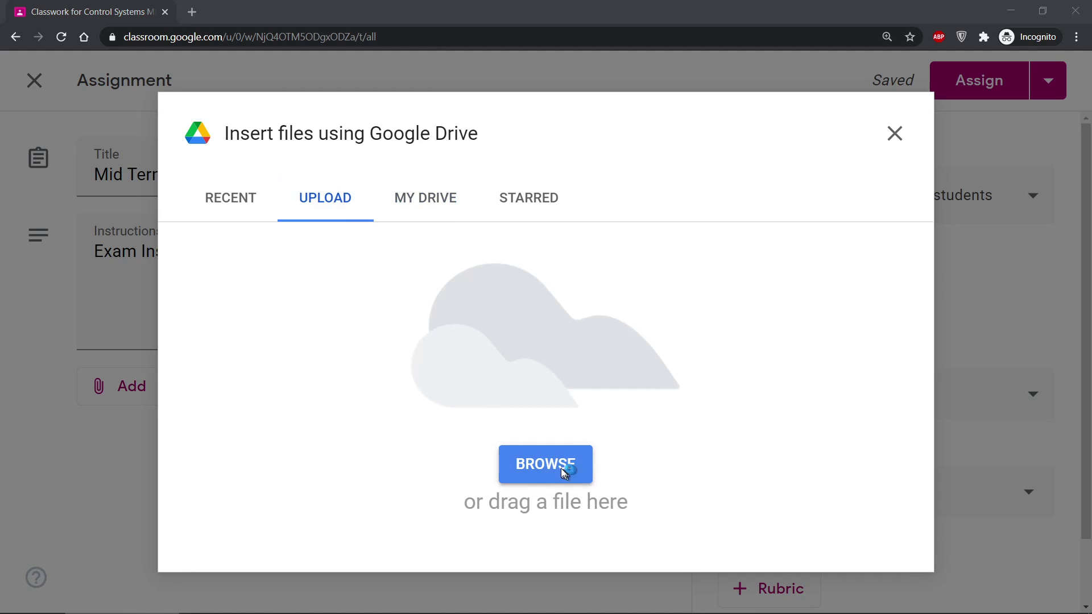
scroll(341, 203, down, 5)
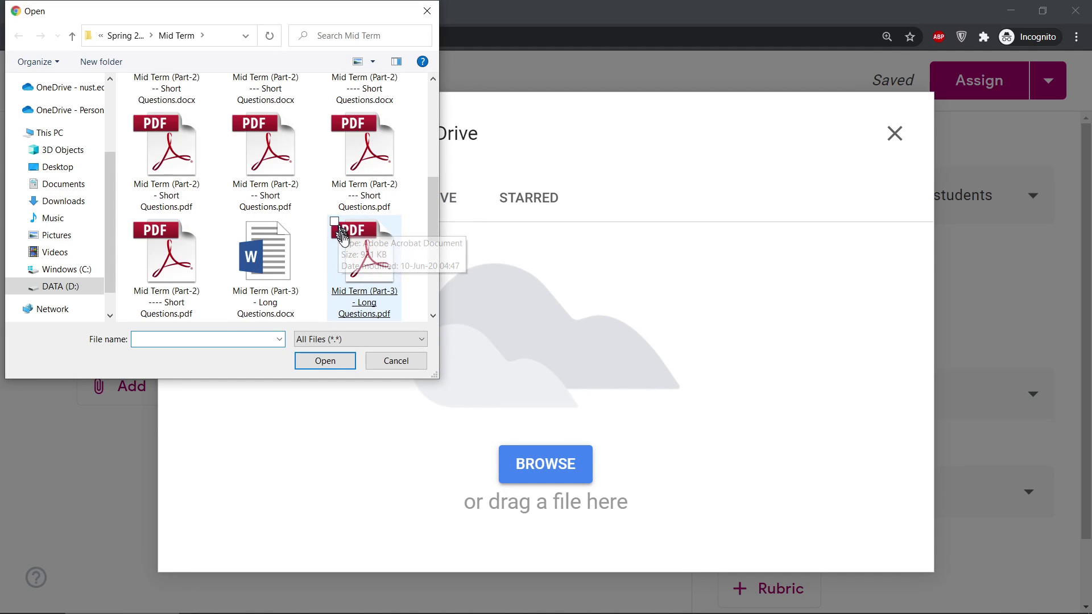
double_click(354, 194)
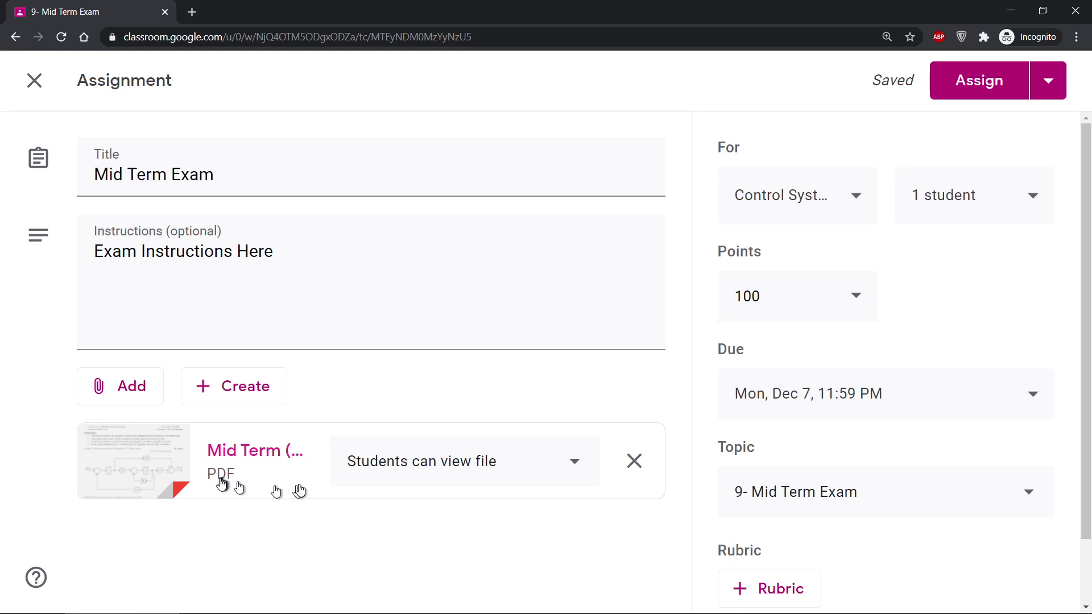
click(576, 463)
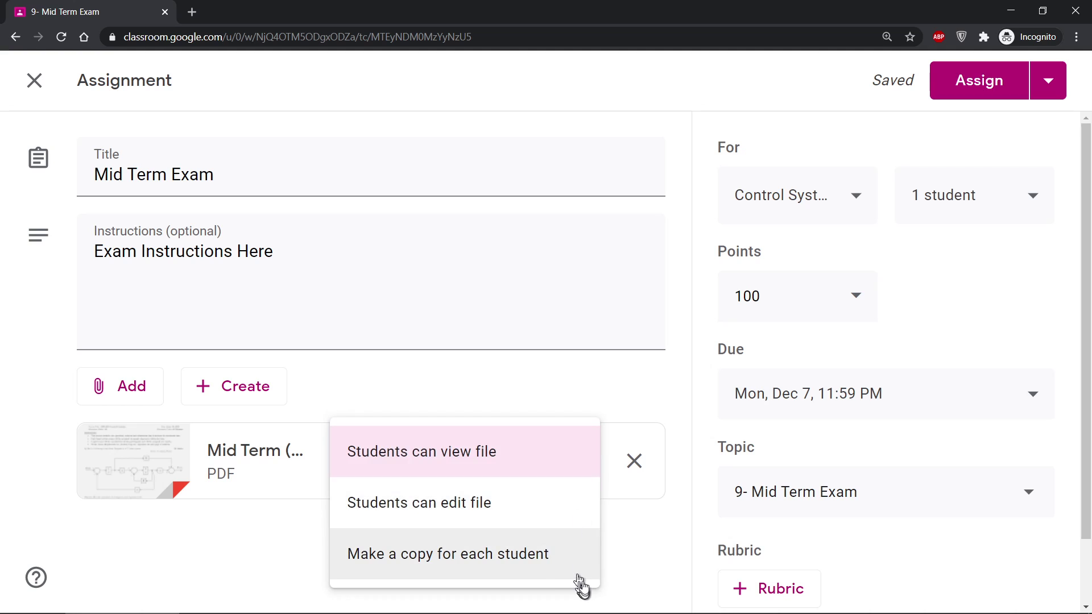
click(514, 459)
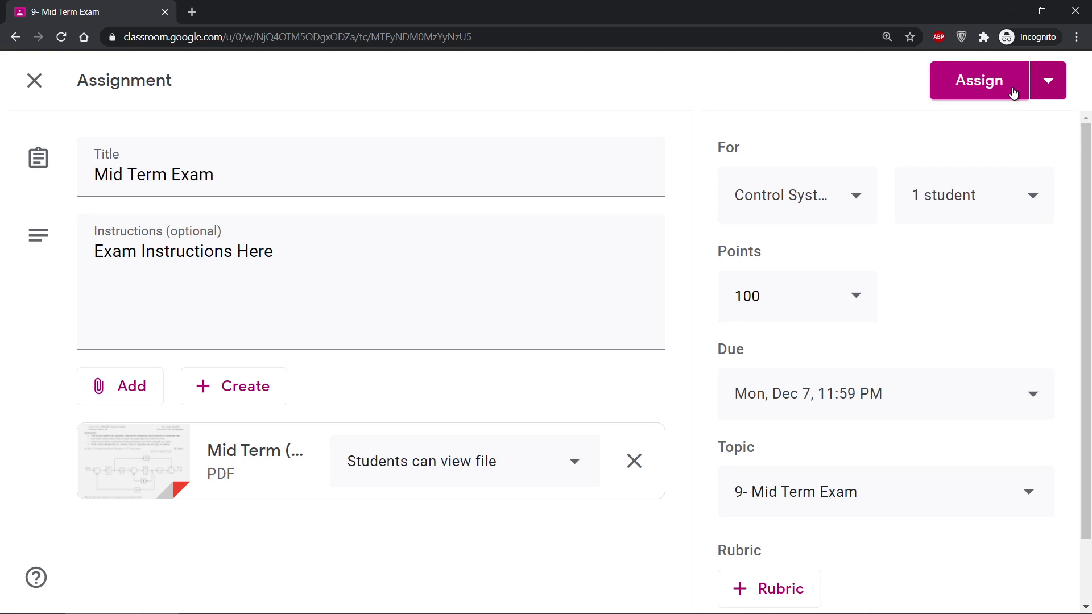
After checking the Schedule option, assign the Mid Term Exam to the student and confirm.
click(1048, 85)
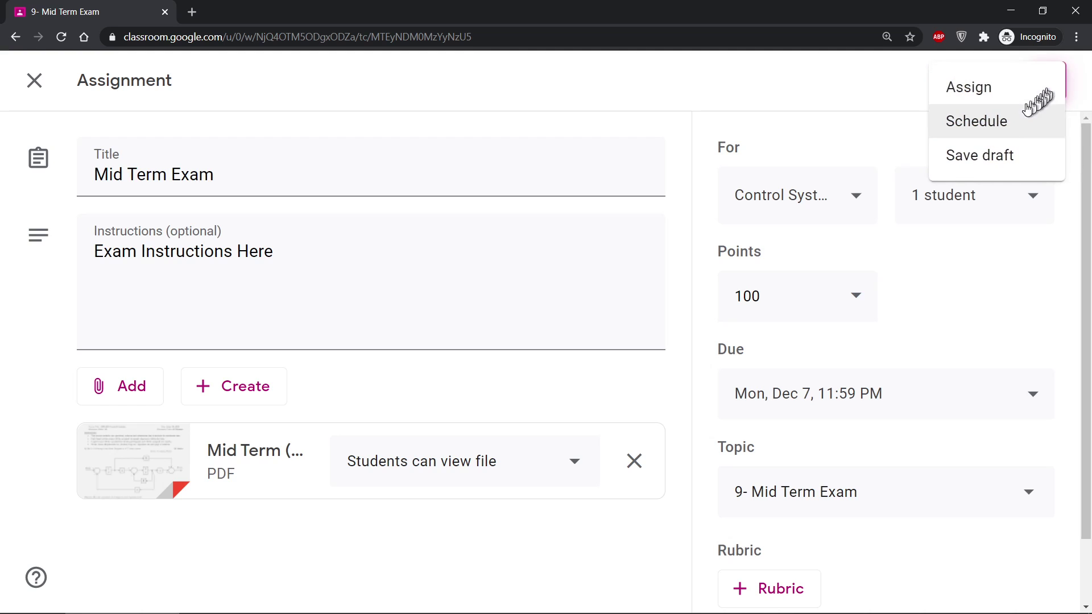
click(1032, 124)
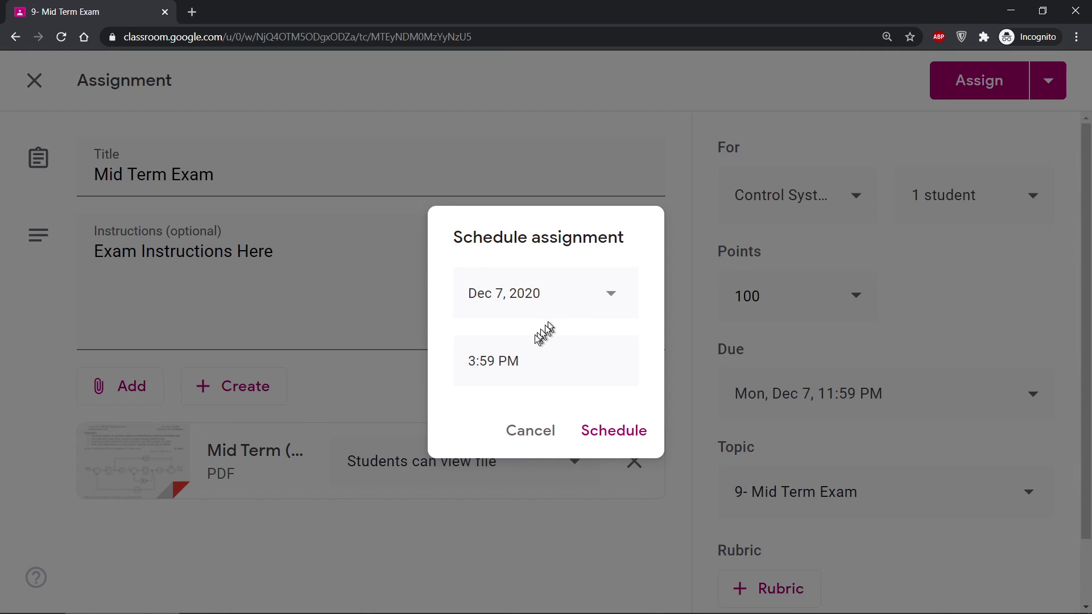
click(530, 443)
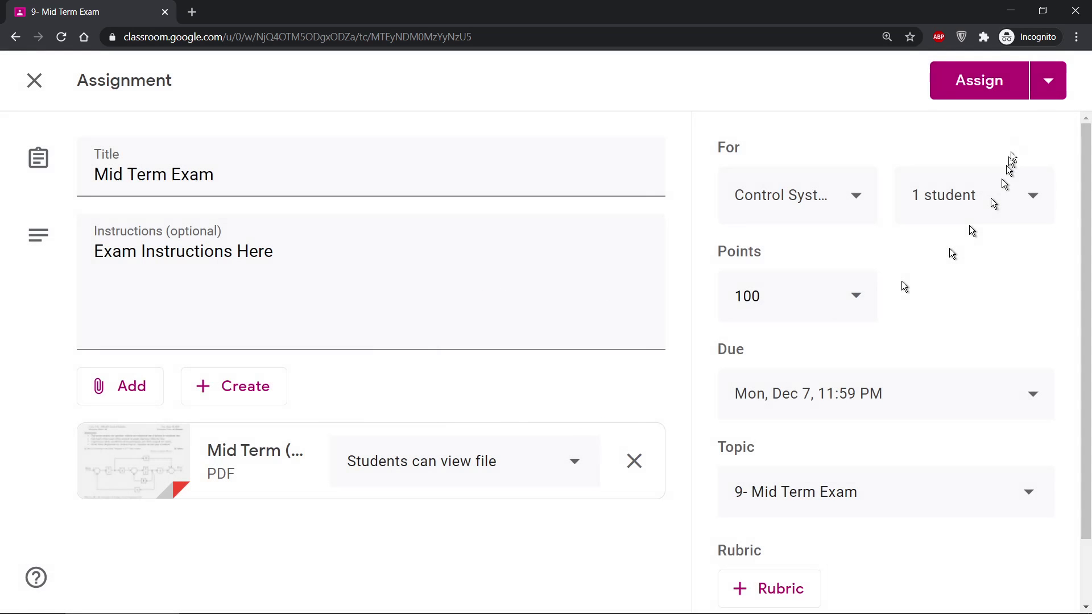
click(1043, 91)
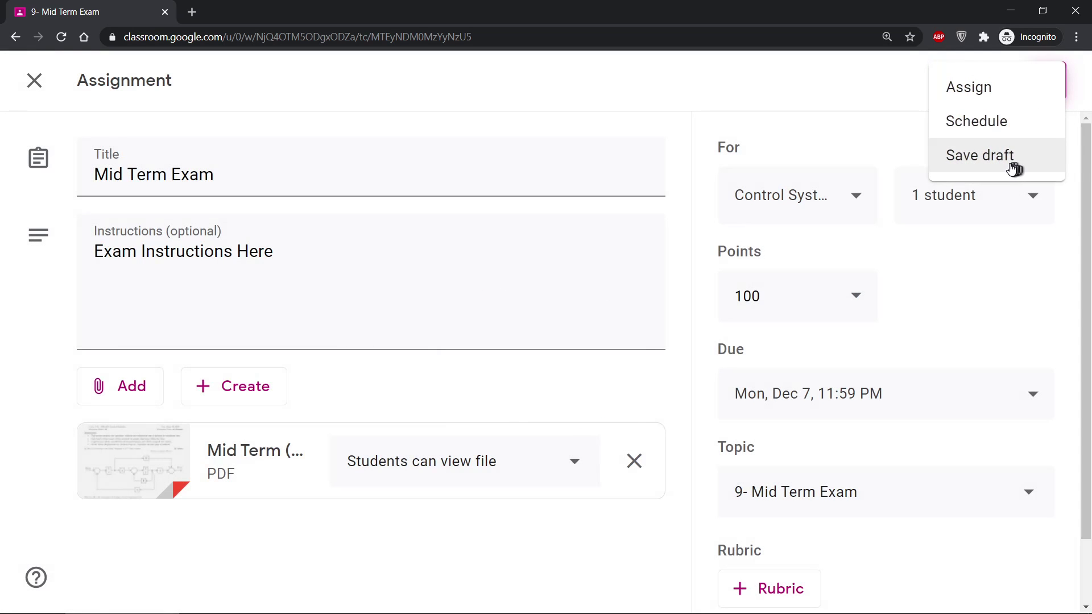
click(903, 140)
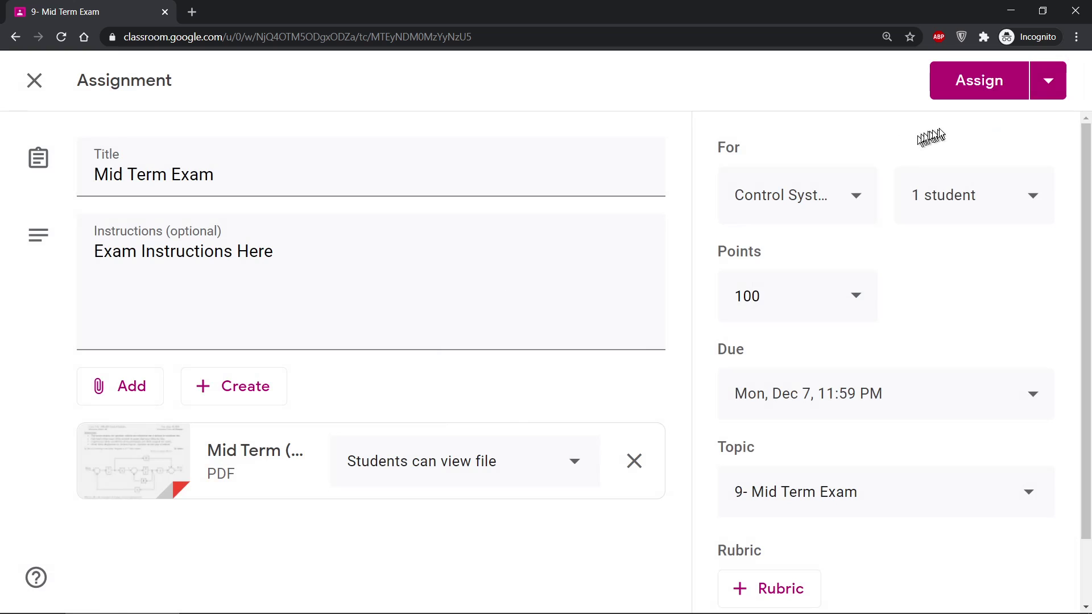
click(996, 92)
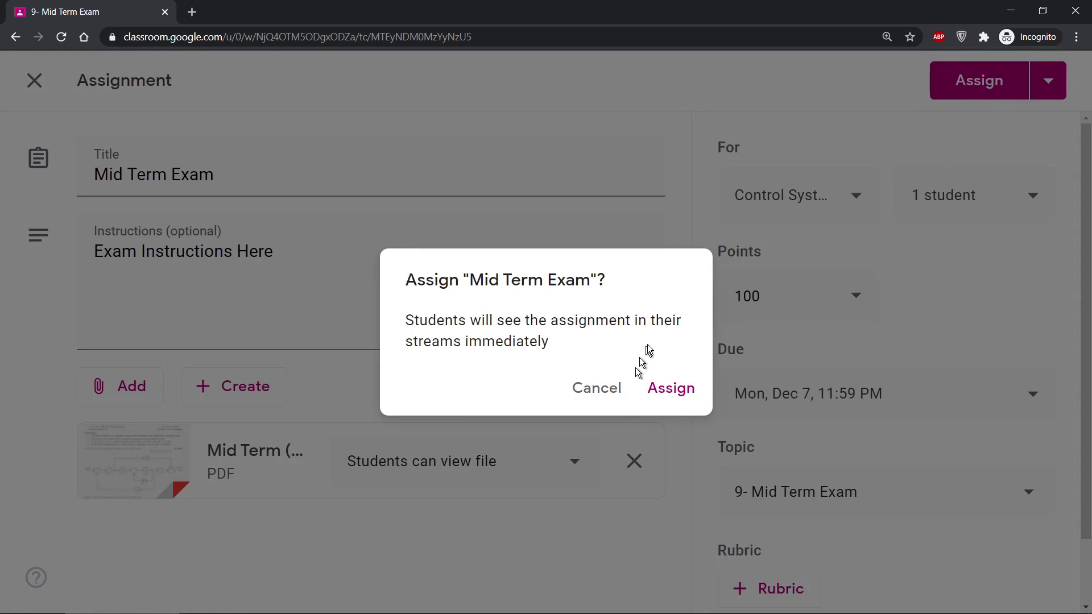
click(662, 391)
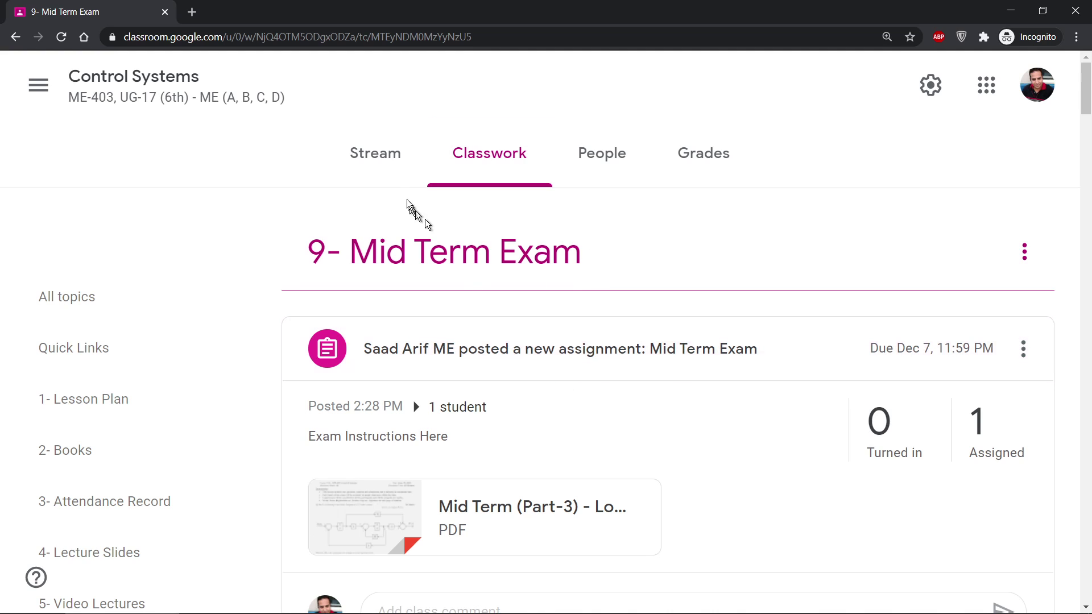
Switch to the class Stream and expand the Mid Term Exam post.
click(367, 168)
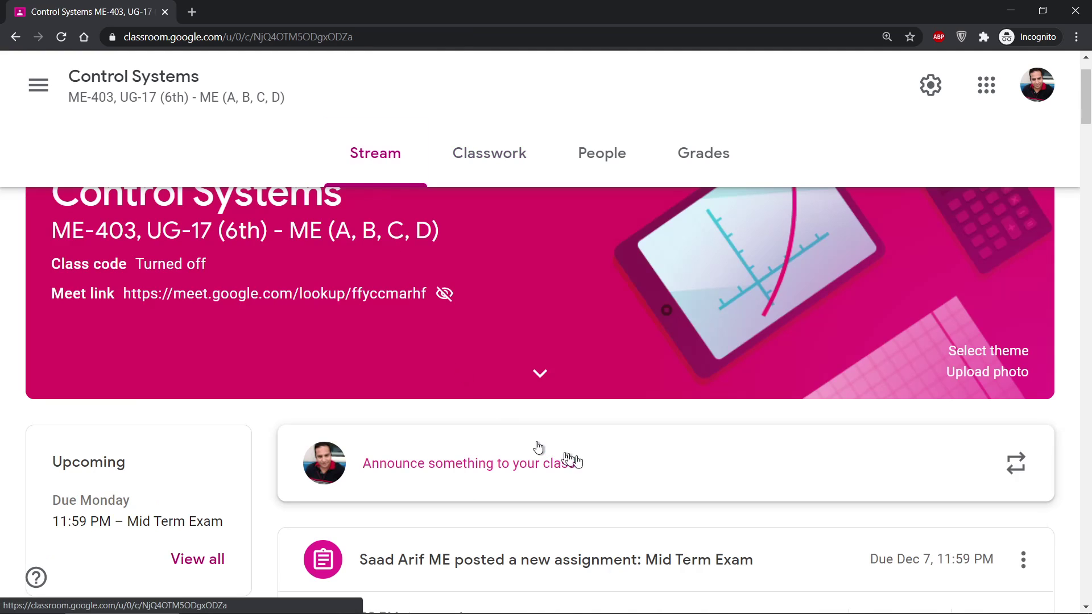
click(653, 557)
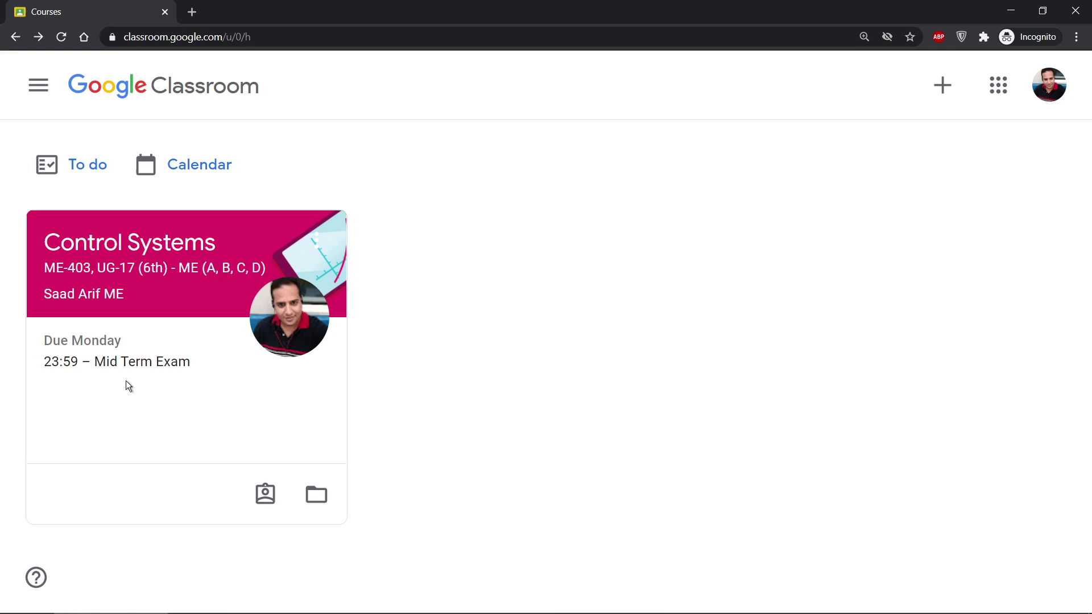
From the class list, open the Mid Term Exam assignment due Monday at 23:59.
click(146, 248)
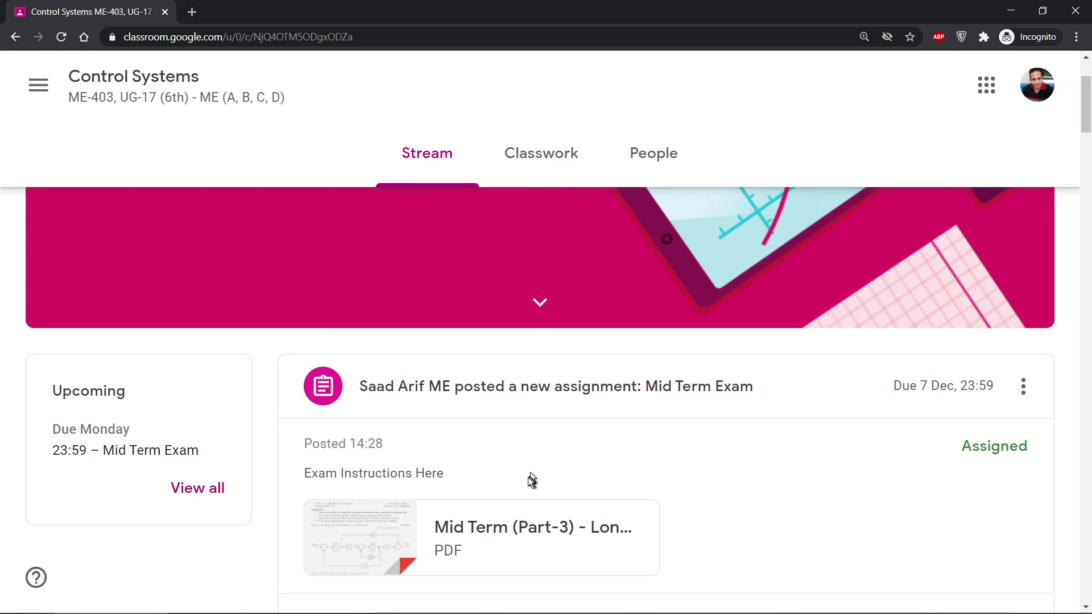
key(alt+Left)
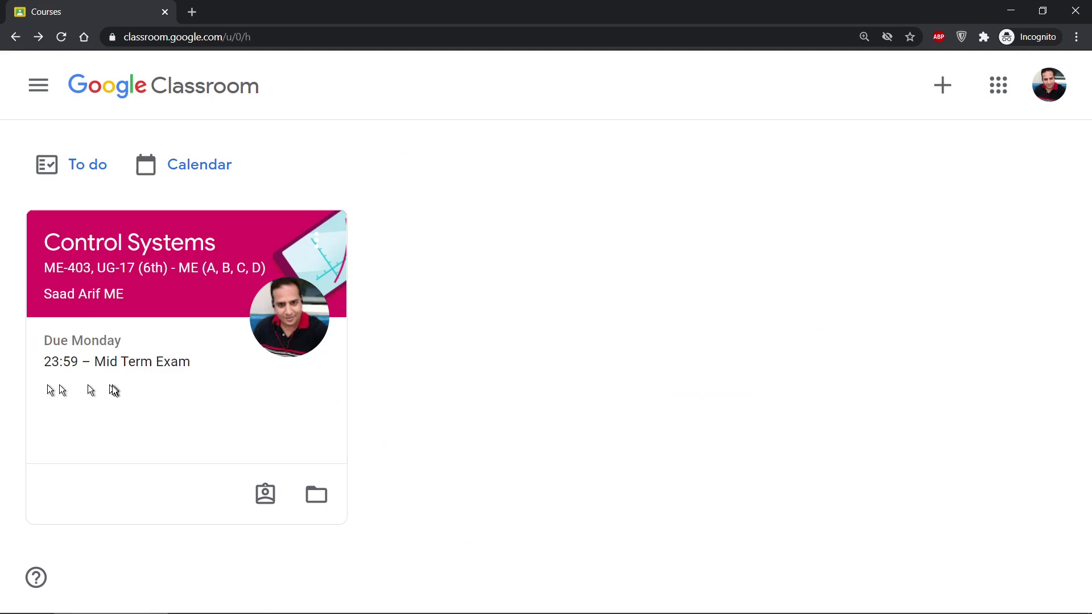
click(126, 370)
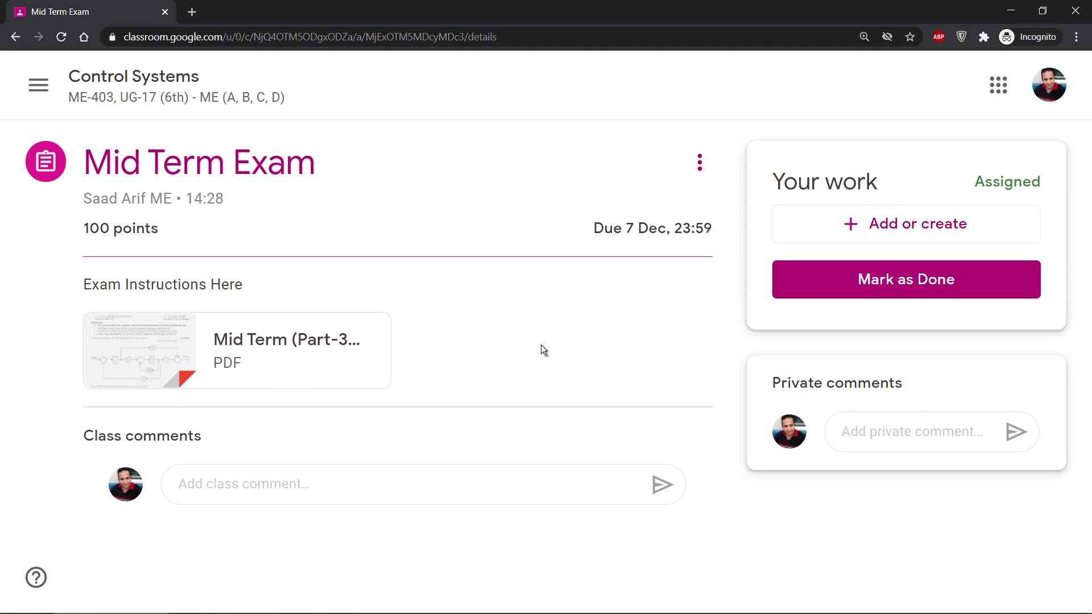
drag(333, 159, 142, 139)
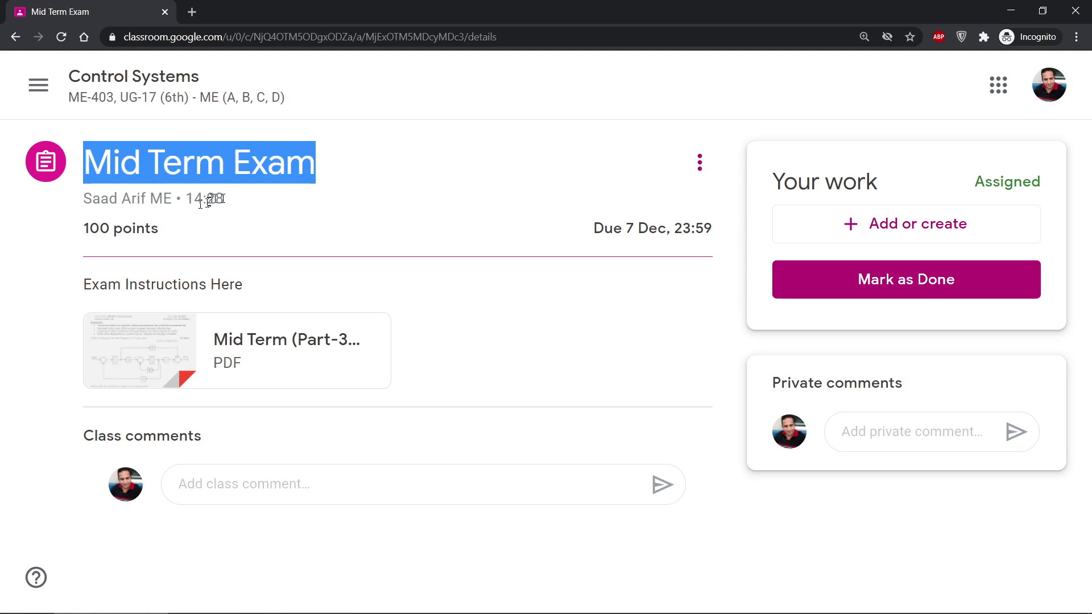
drag(230, 202, 189, 199)
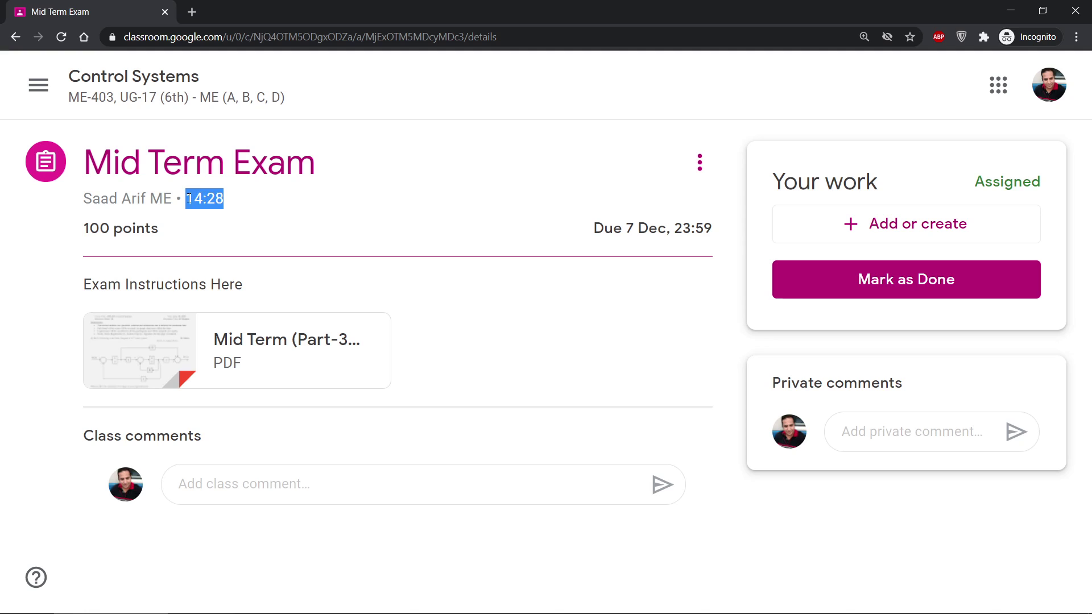
click(232, 226)
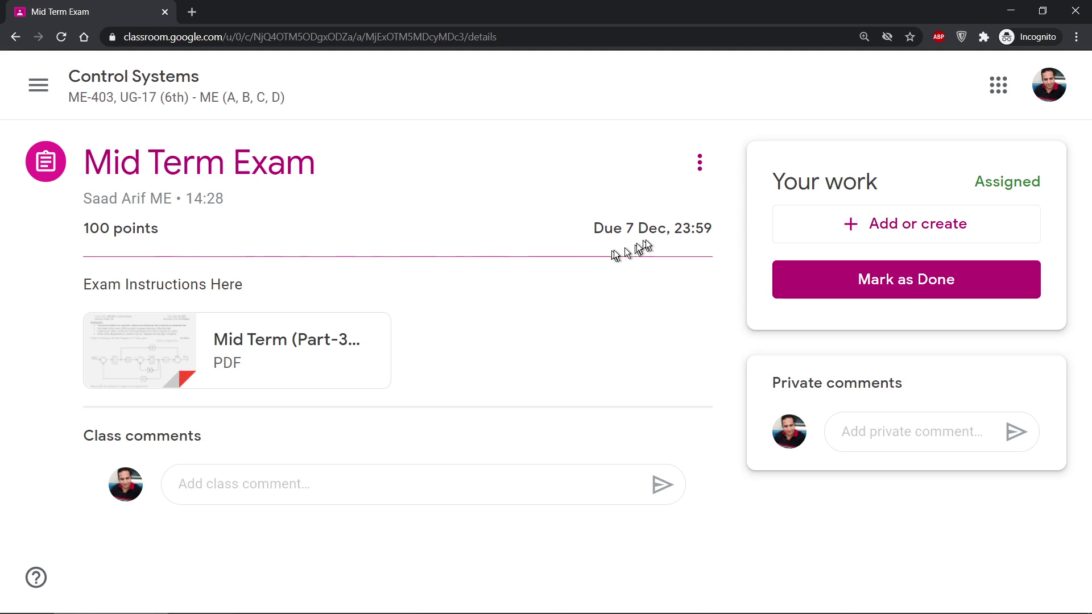
drag(592, 227, 670, 229)
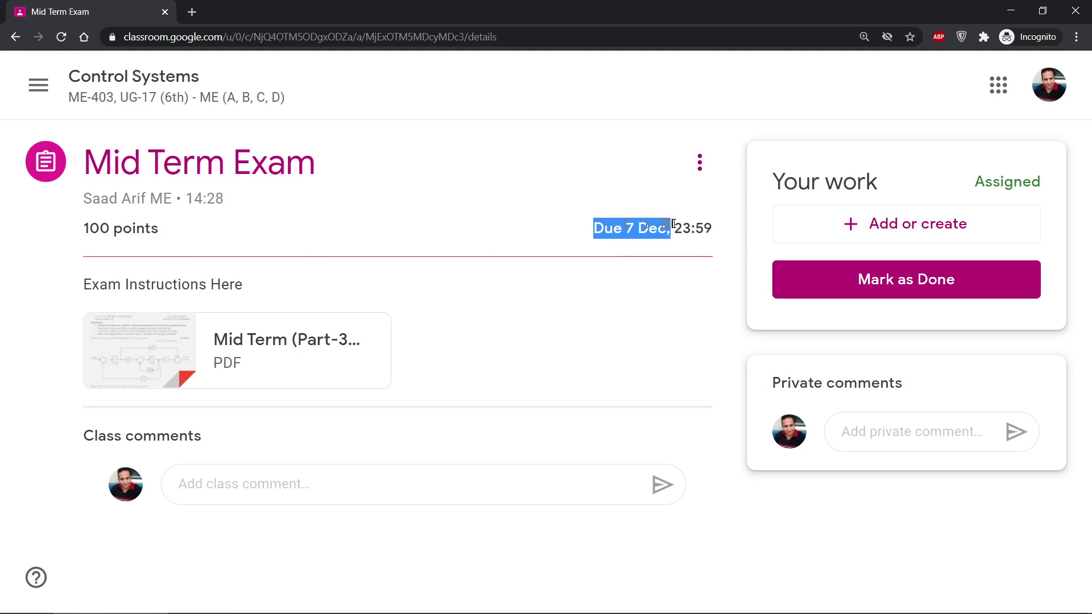
click(693, 220)
triple_click(707, 220)
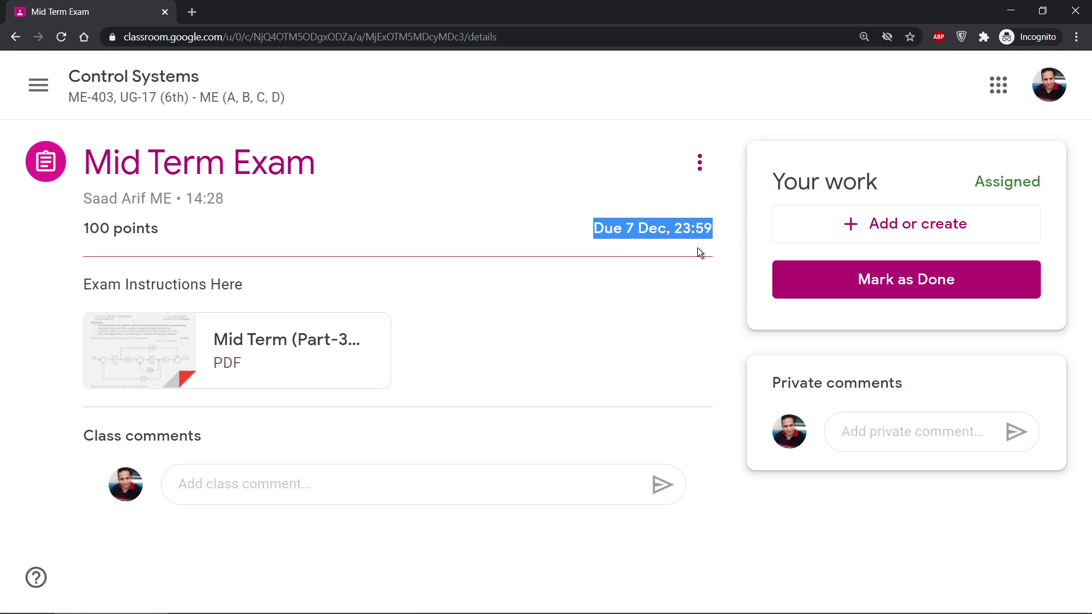
triple_click(250, 289)
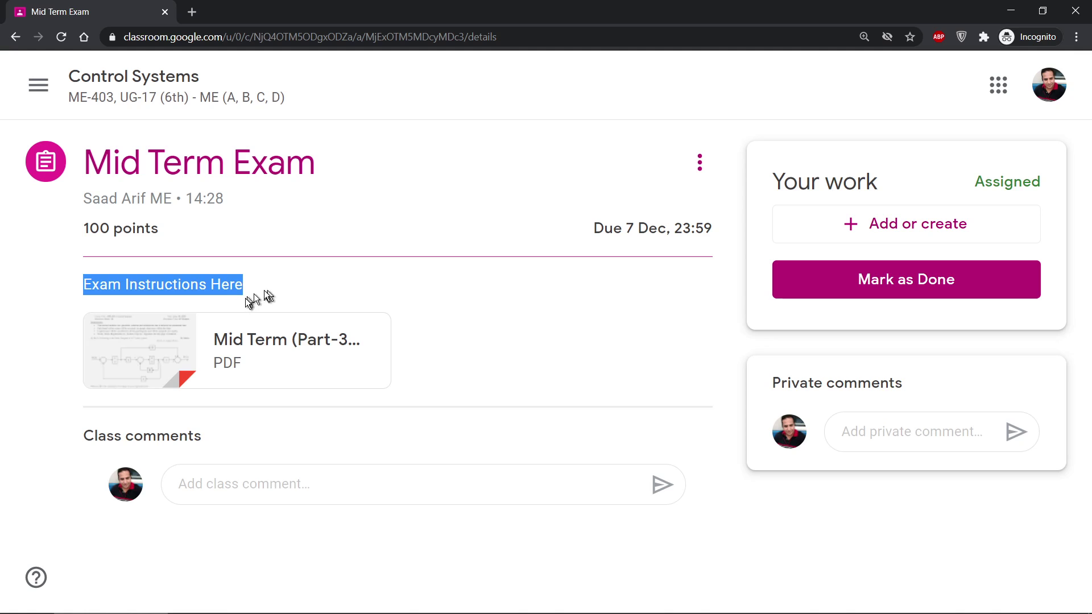
click(263, 292)
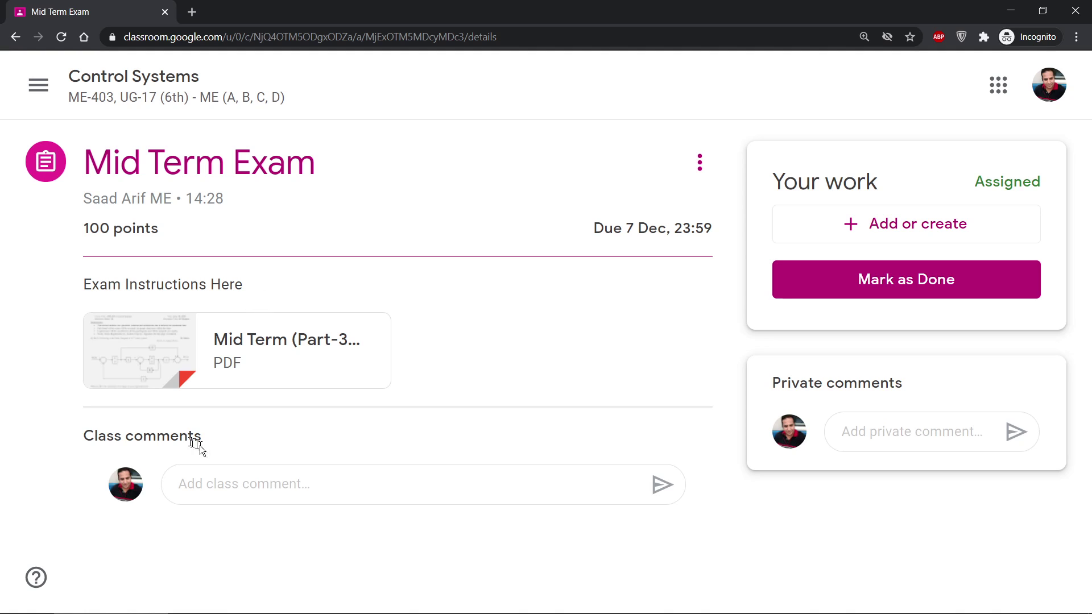
click(296, 481)
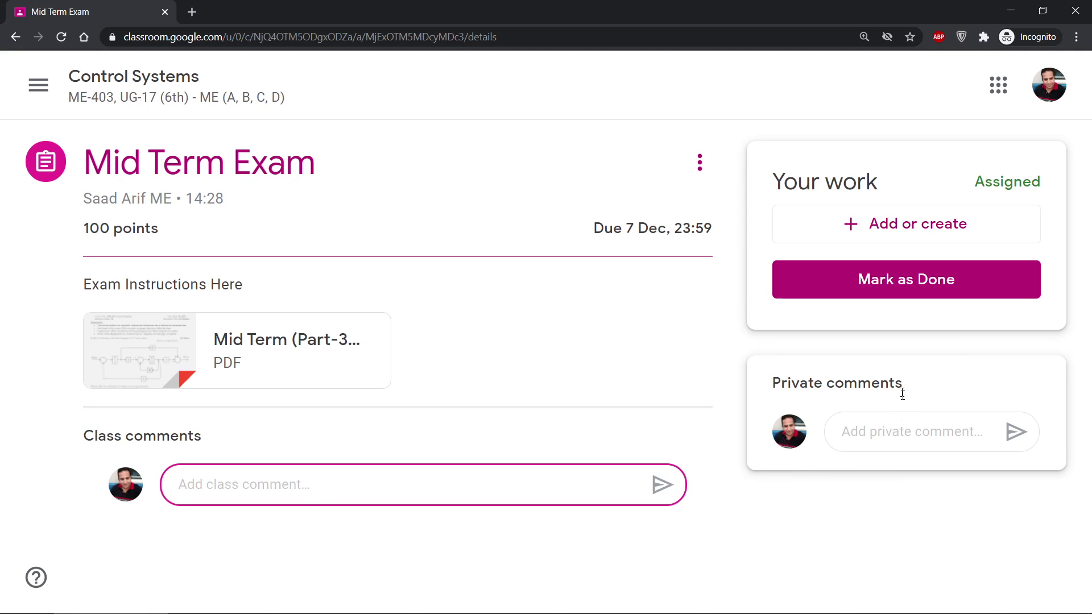
click(896, 436)
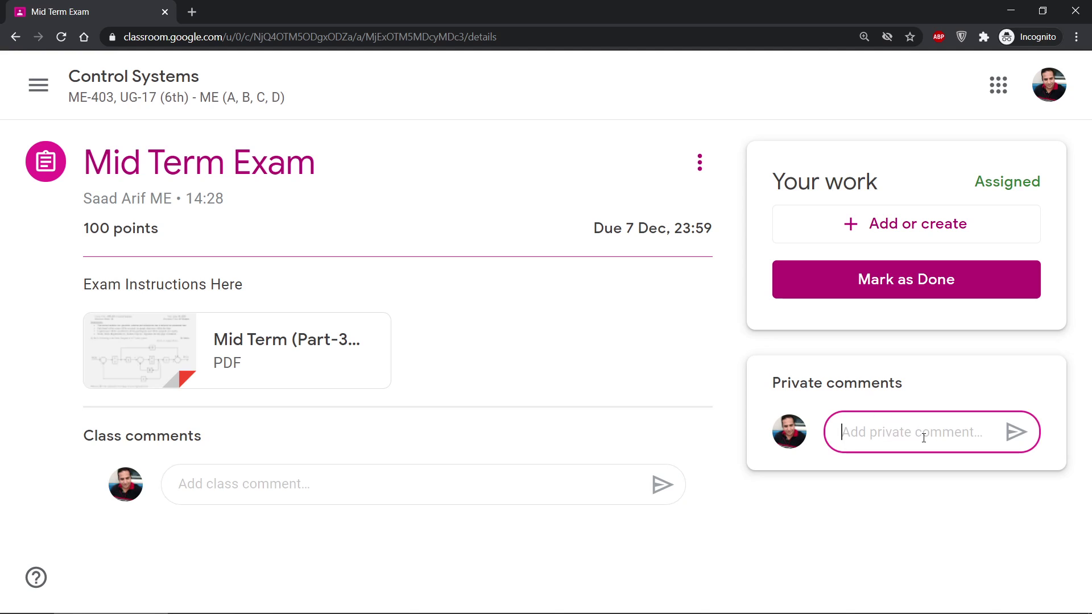
Open the attached exam PDF in a separate Drive tab, then close that tab.
click(313, 370)
scroll(371, 352, down, 2)
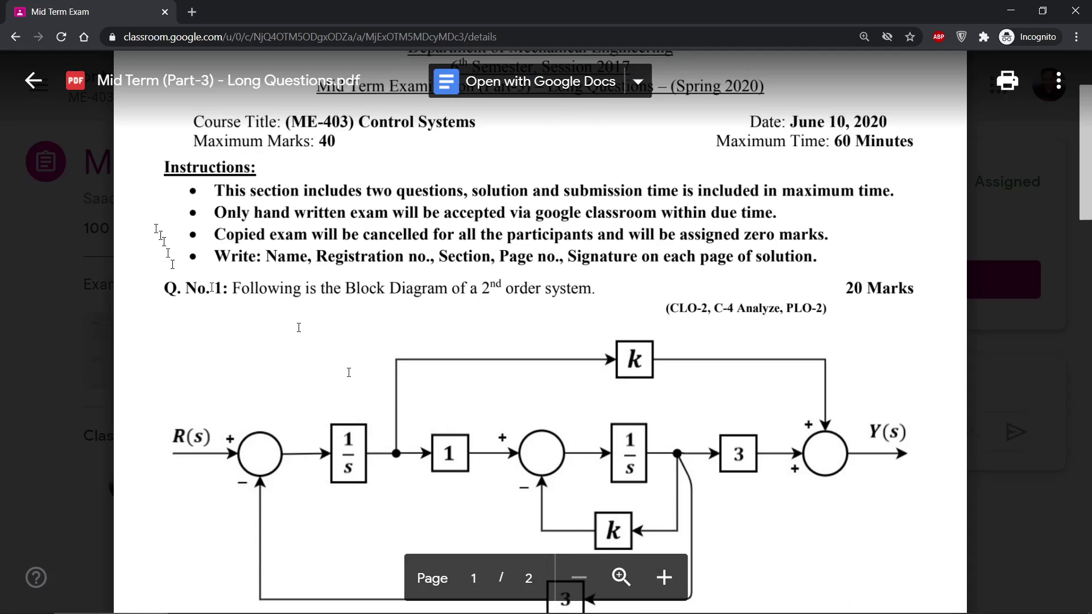
click(1059, 87)
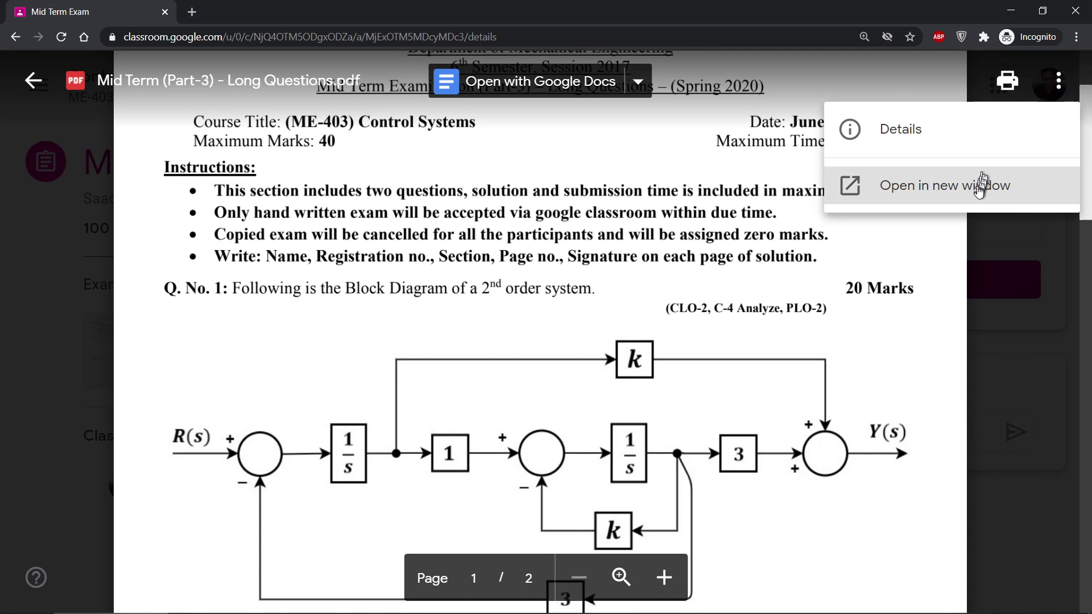
click(1022, 195)
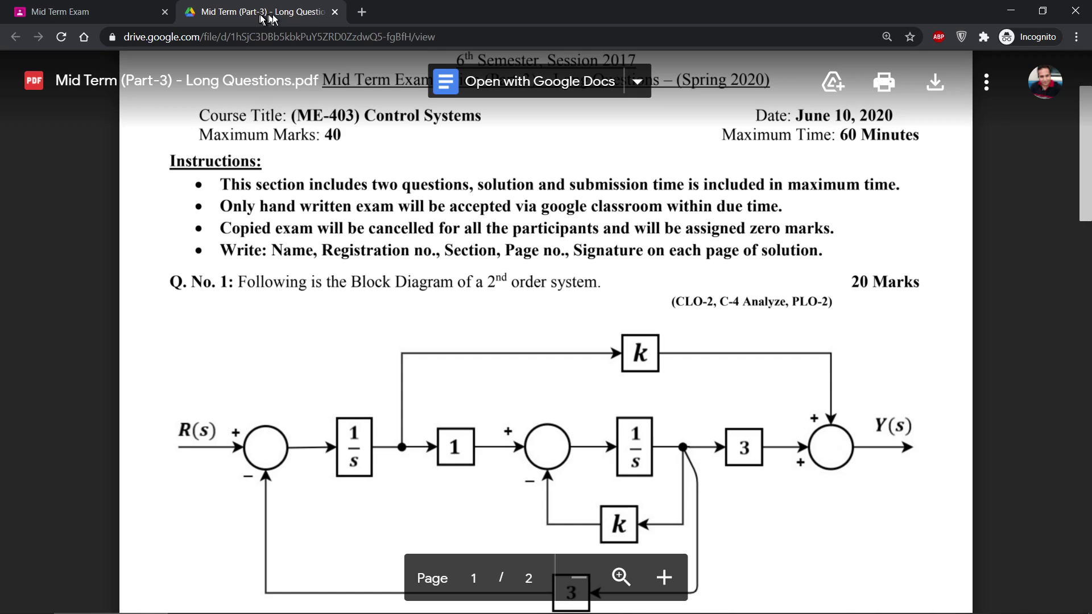
click(335, 12)
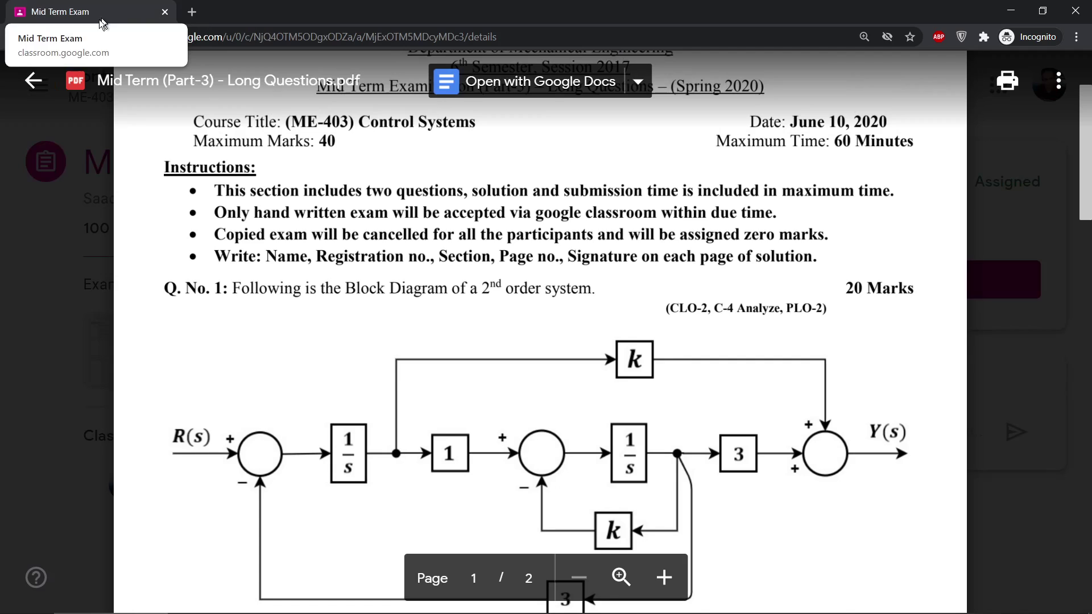
Close the question paper preview to return to the assignment page.
click(33, 82)
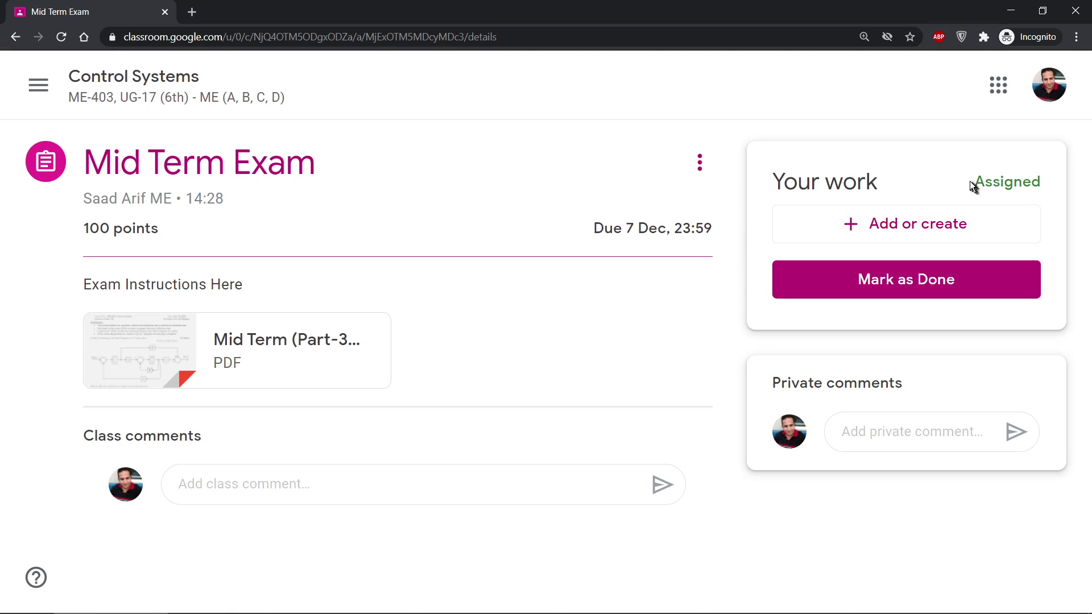
Highlight the Assigned status, then open the Add or create menu under Your work.
drag(1041, 182, 974, 182)
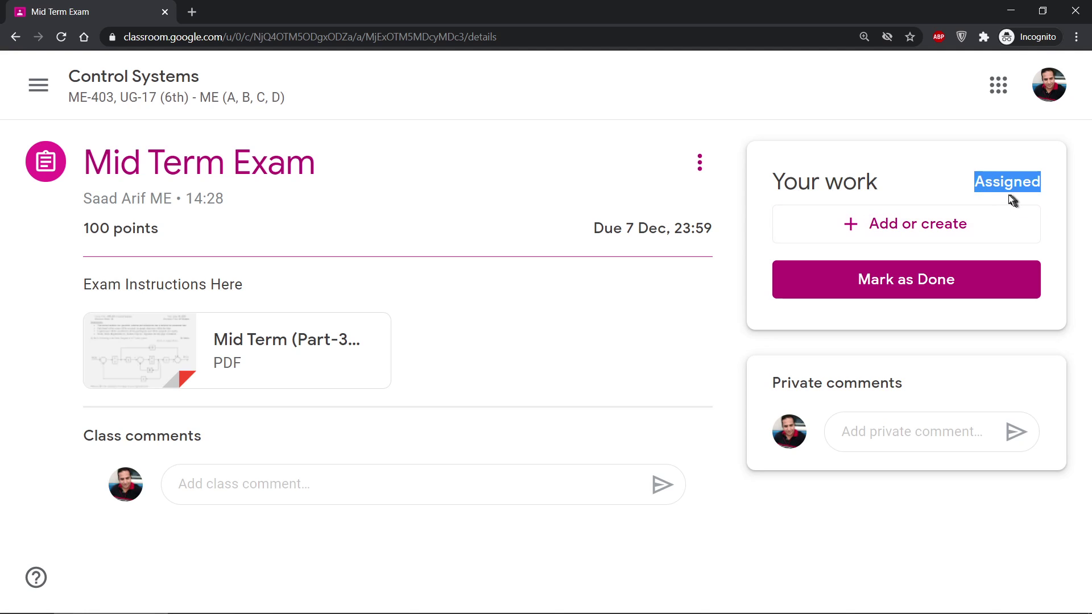
click(921, 177)
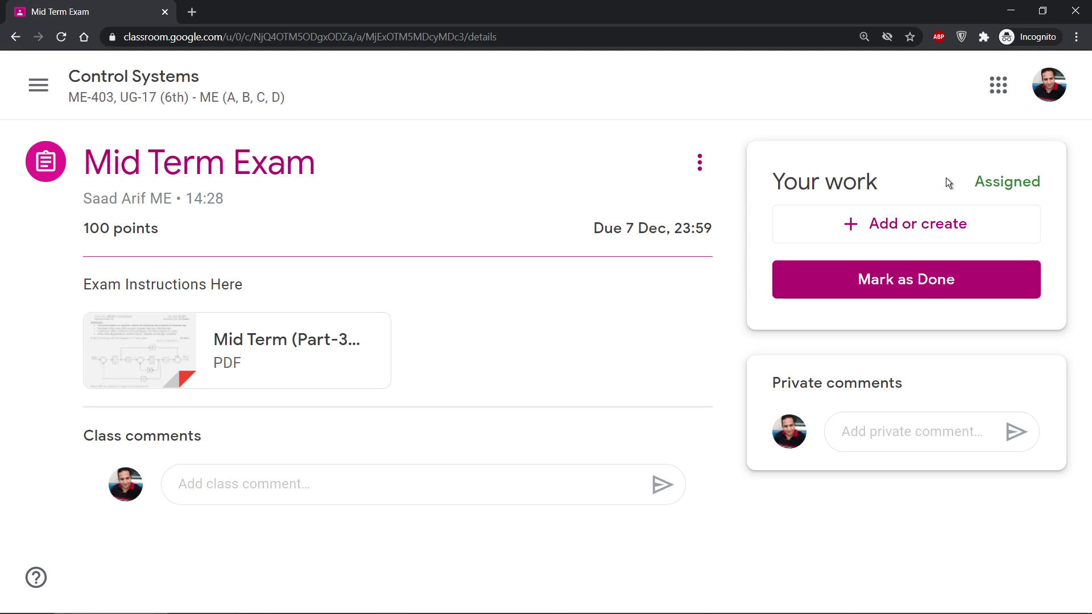
click(997, 230)
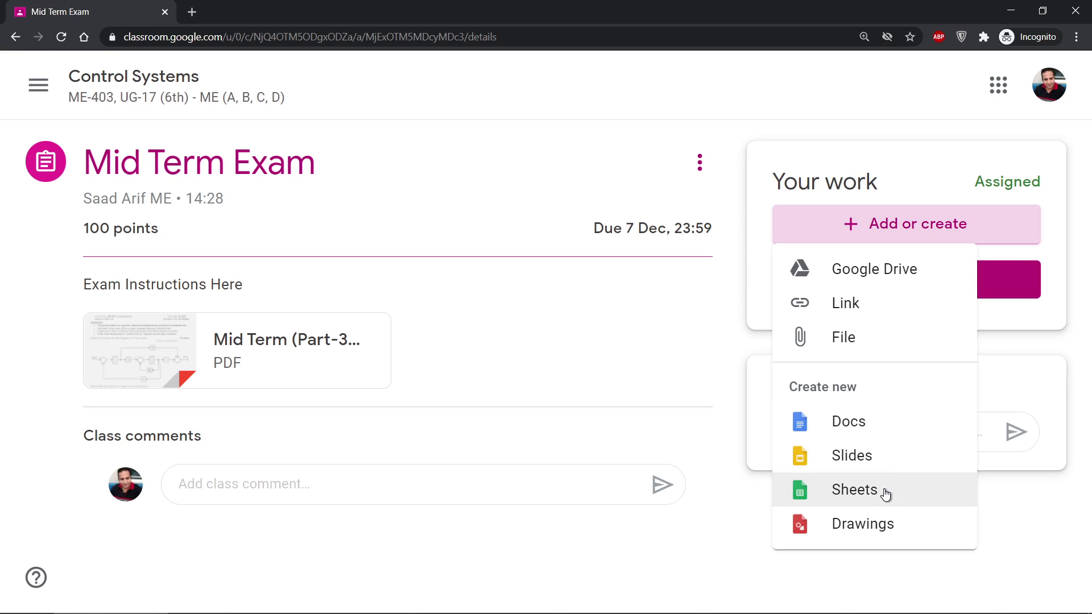
Insert 17-ME-000_Sec-A_Midterm.pdf from My Drive as the student's work.
click(936, 275)
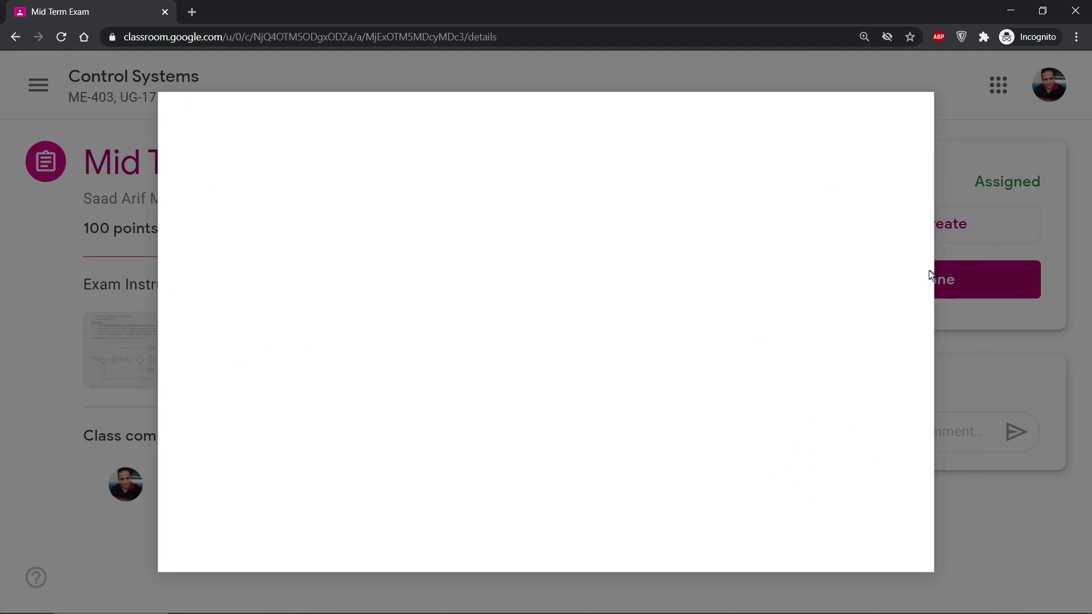
click(328, 199)
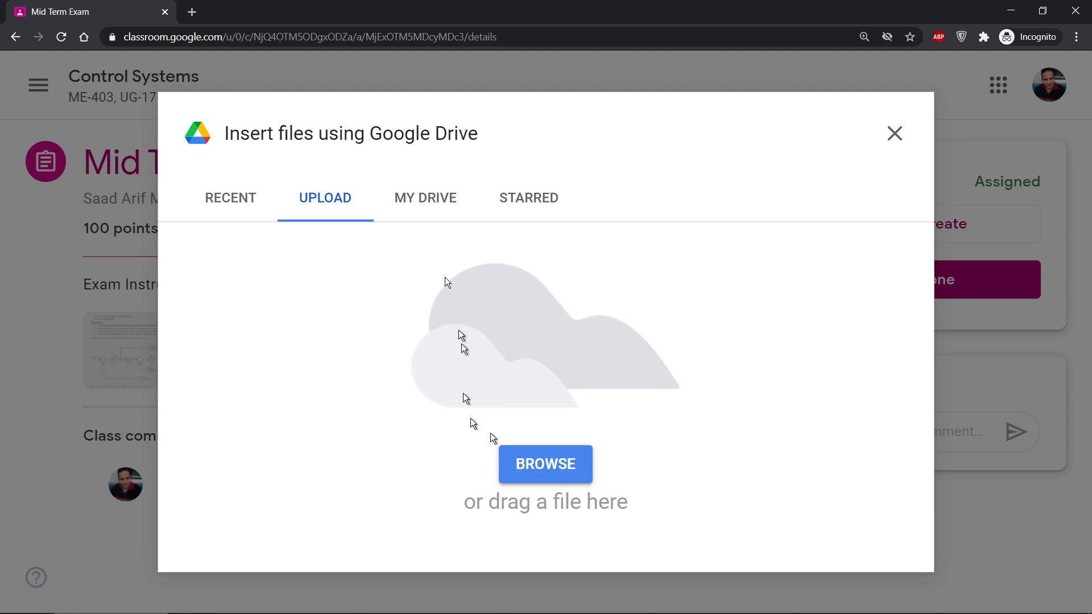
click(426, 212)
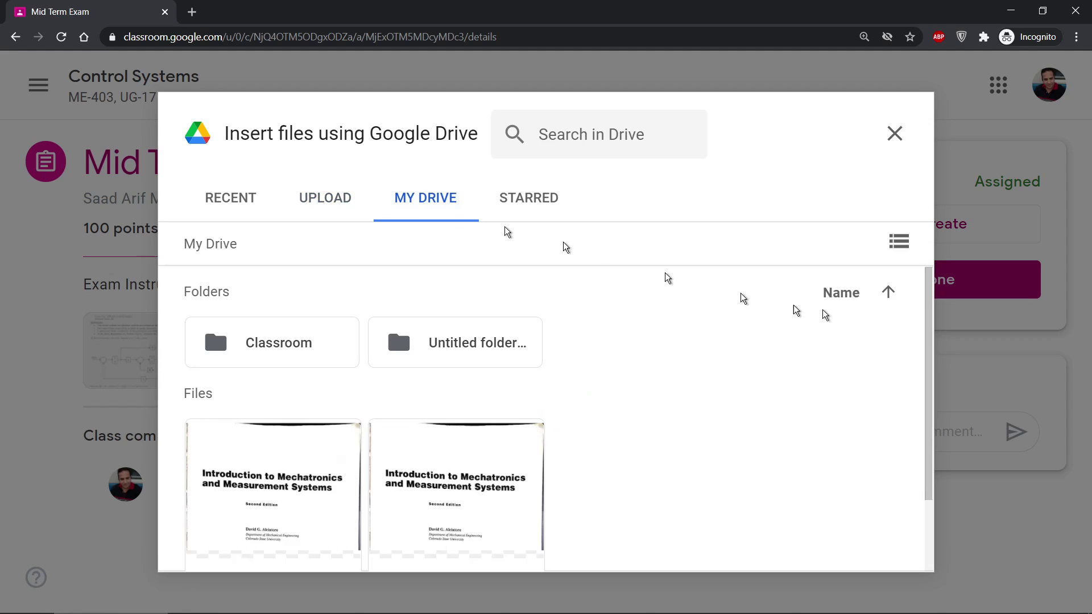
click(899, 241)
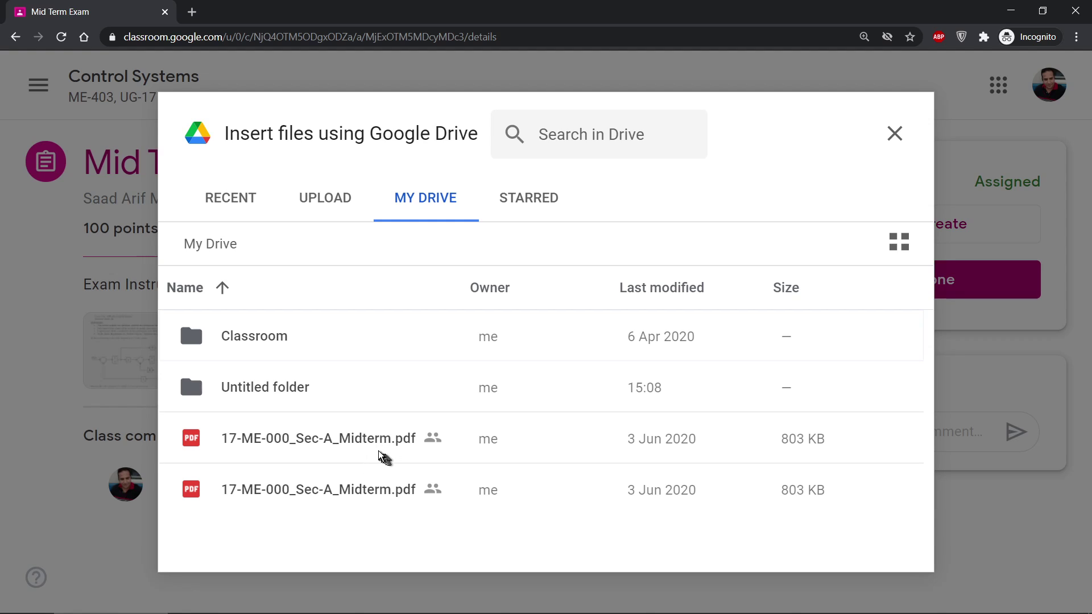
click(383, 451)
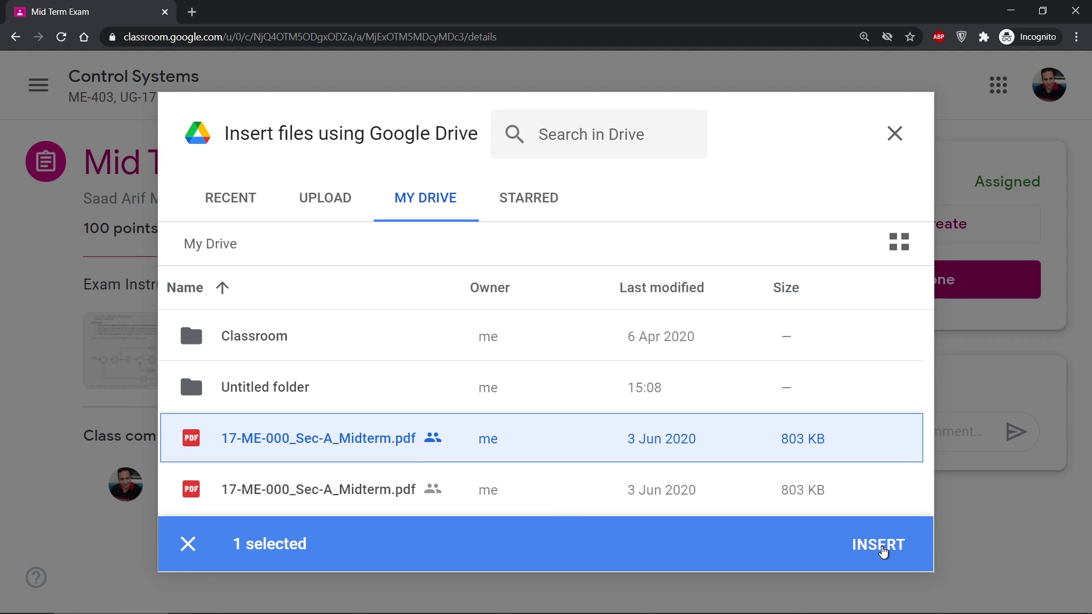
click(880, 545)
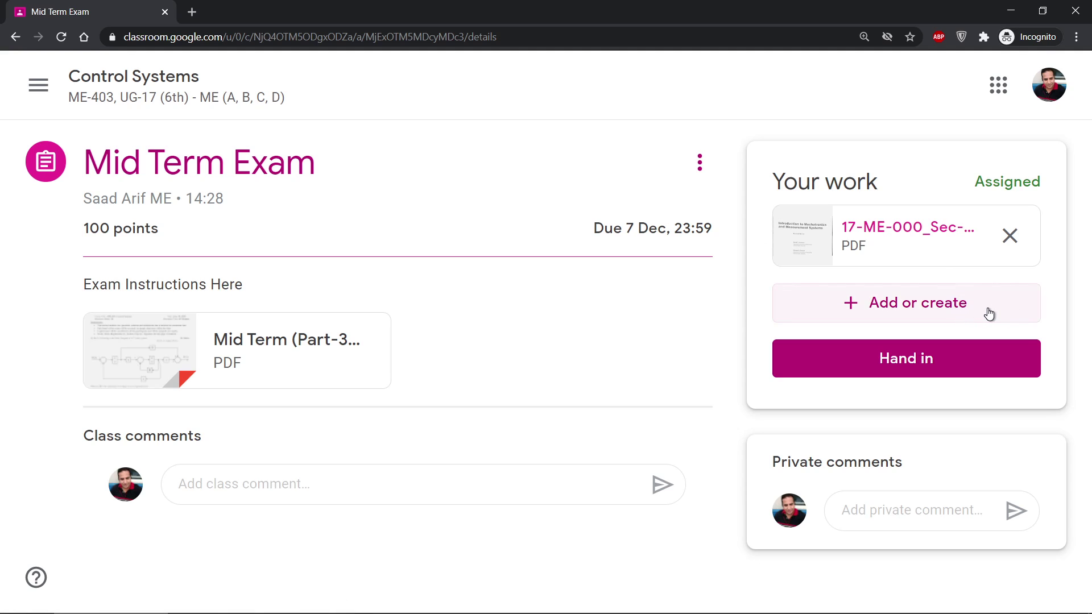
click(888, 235)
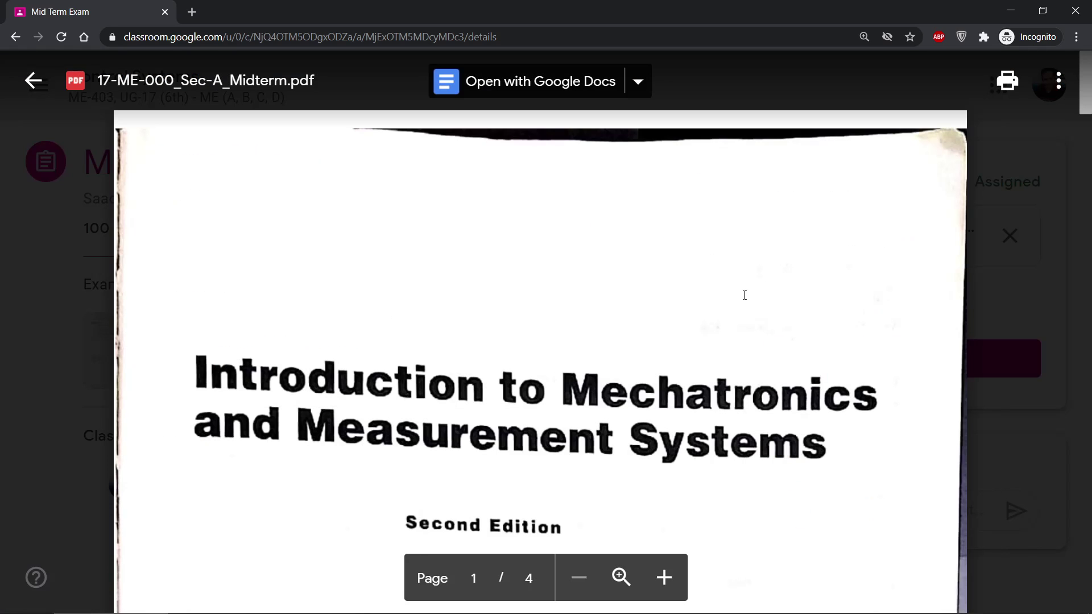
scroll(744, 295, down, 15)
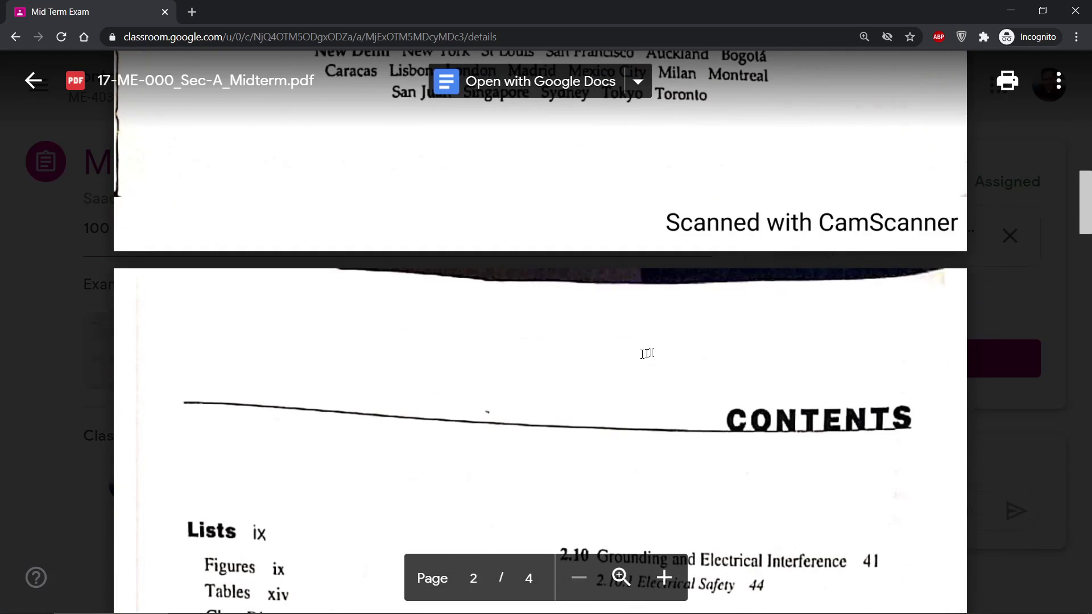
scroll(477, 301, down, 6)
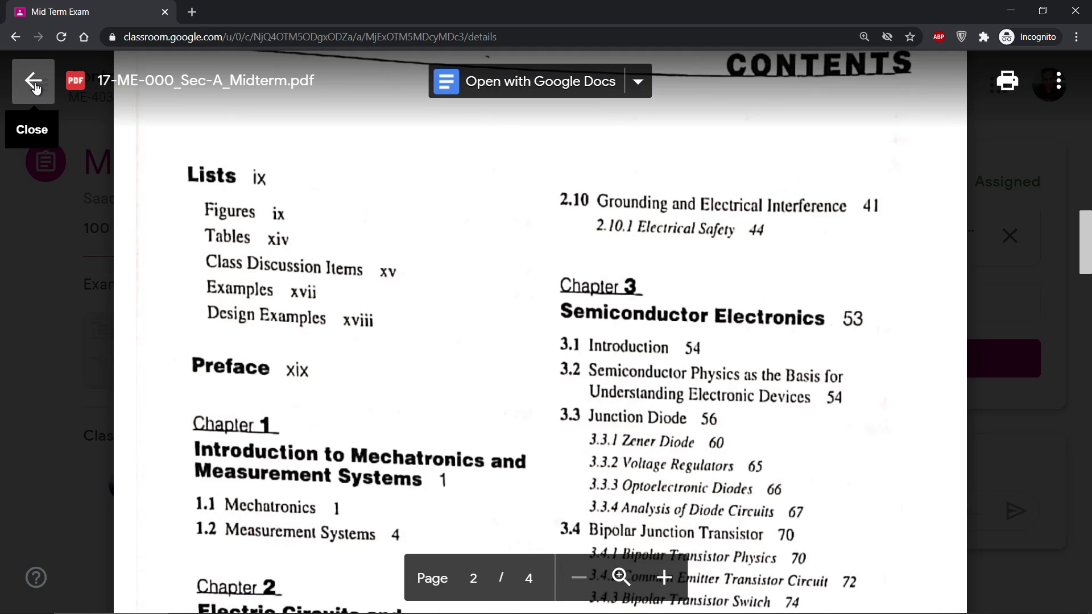
click(33, 81)
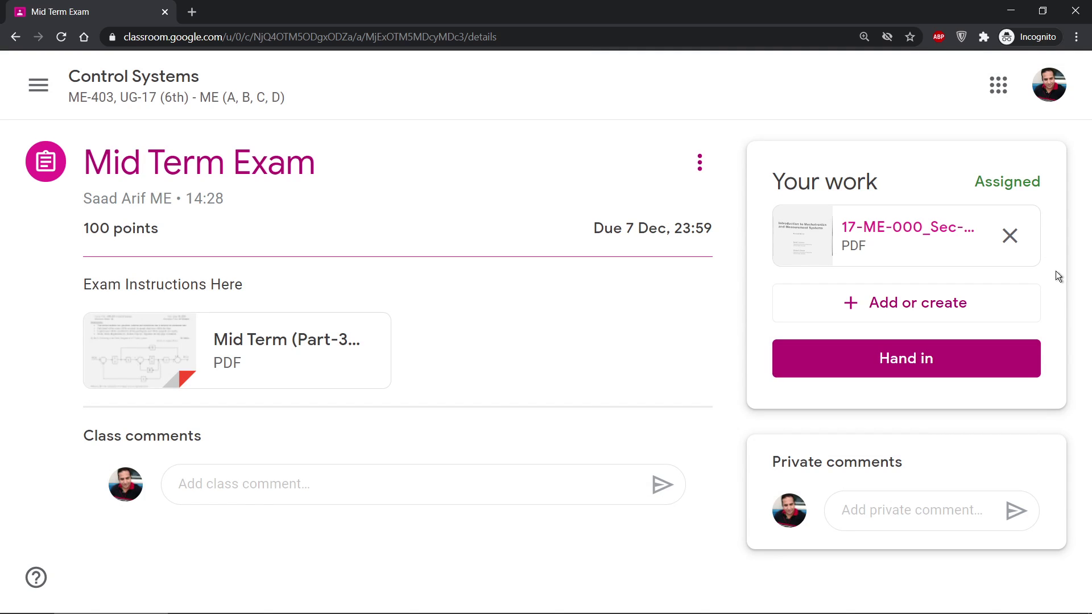
Hand in the Mid Term Exam with its attached PDF, confirming in the 'Hand in your work?' dialog.
click(968, 363)
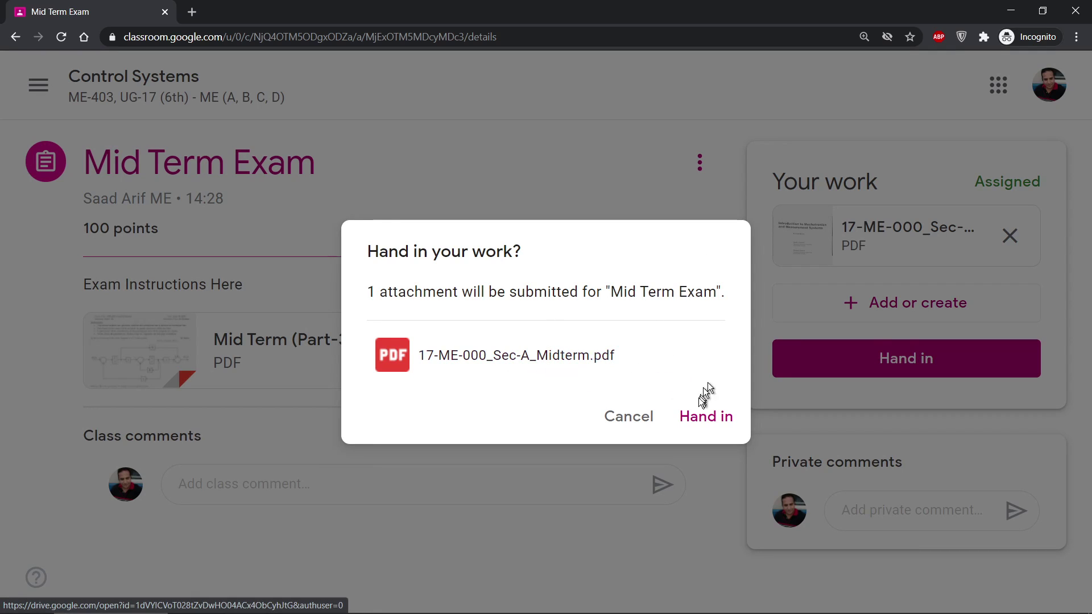
click(720, 422)
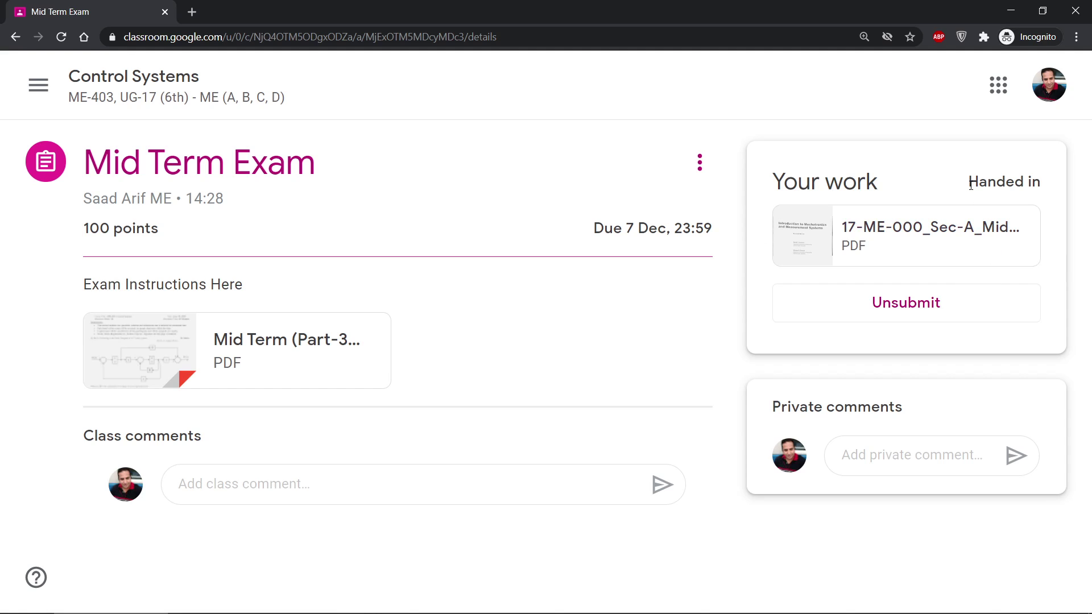
drag(969, 183, 1043, 183)
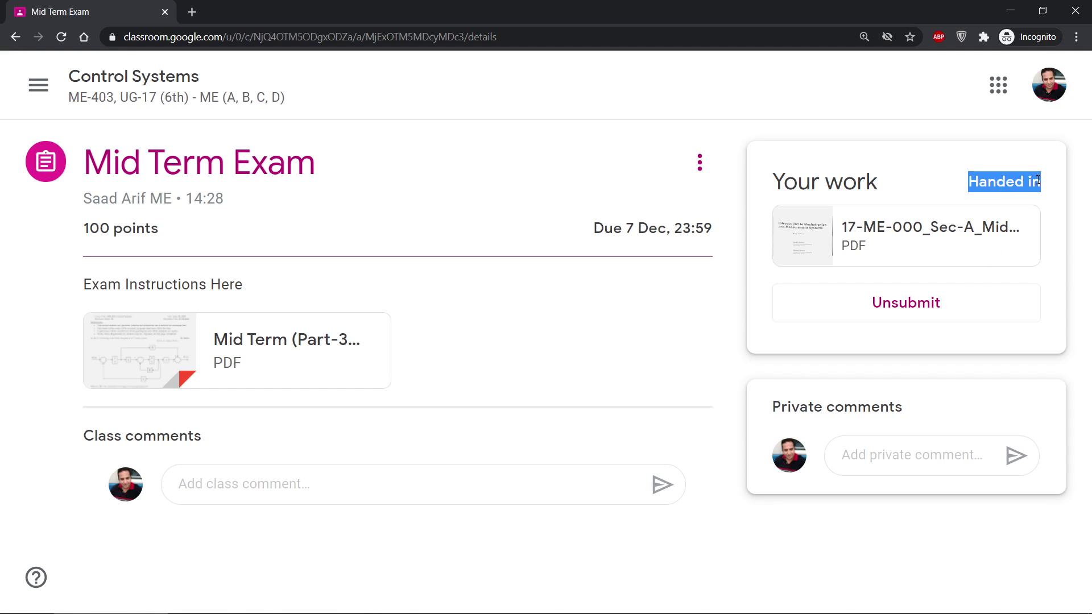
Preview the submitted PDF, then open the End Term Examination in a new tab and close it.
click(938, 256)
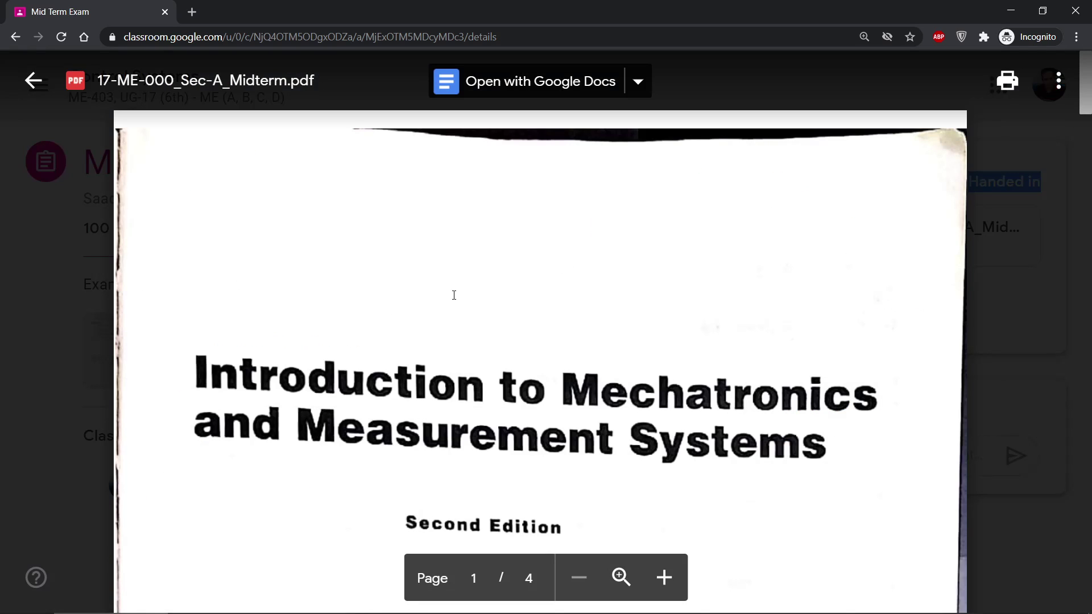
click(35, 81)
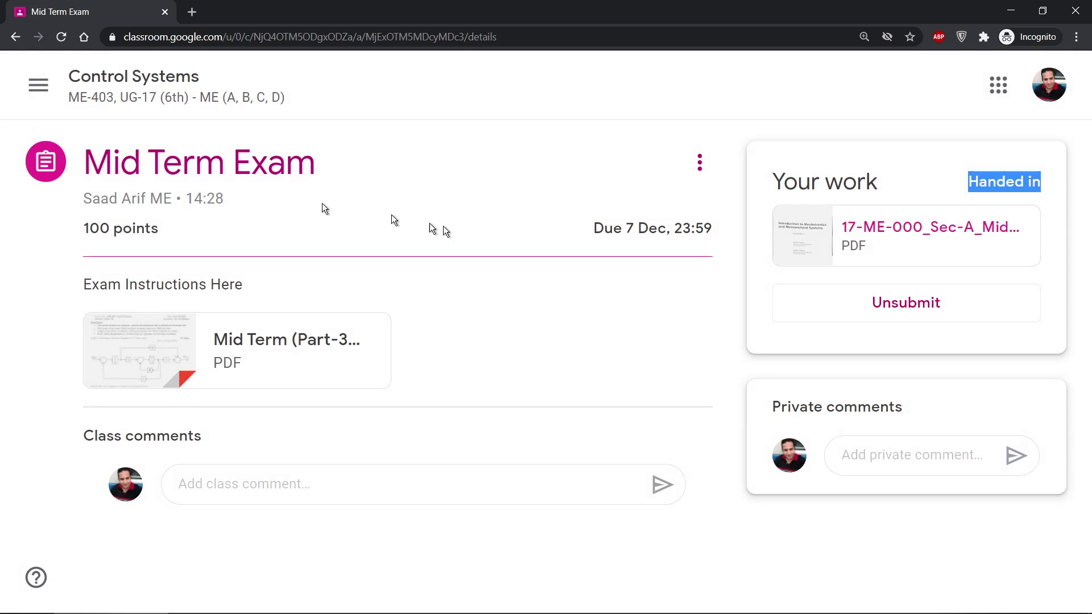
click(1023, 206)
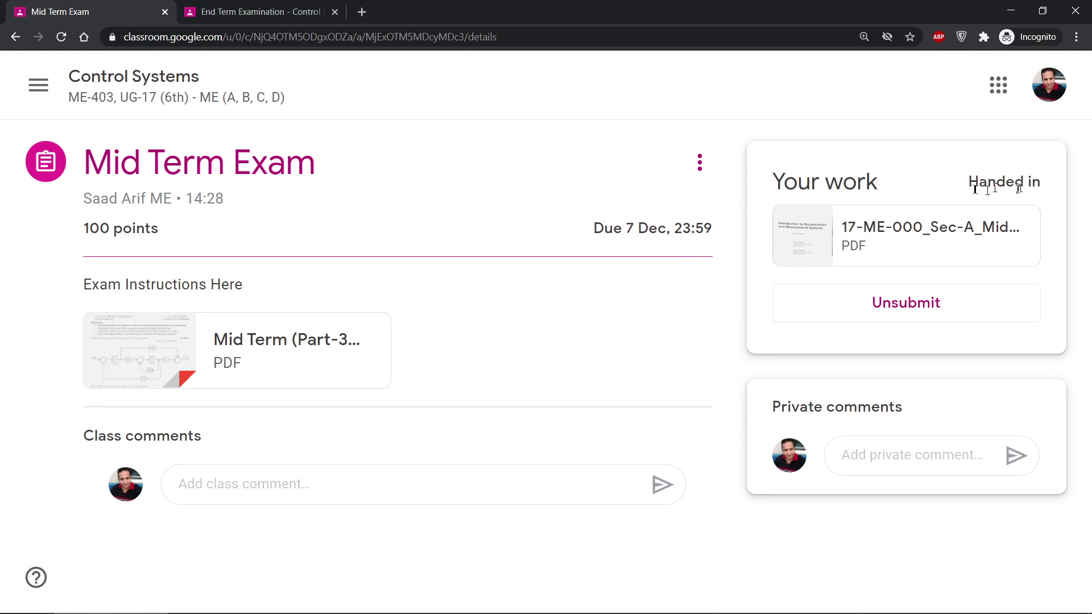
click(219, 12)
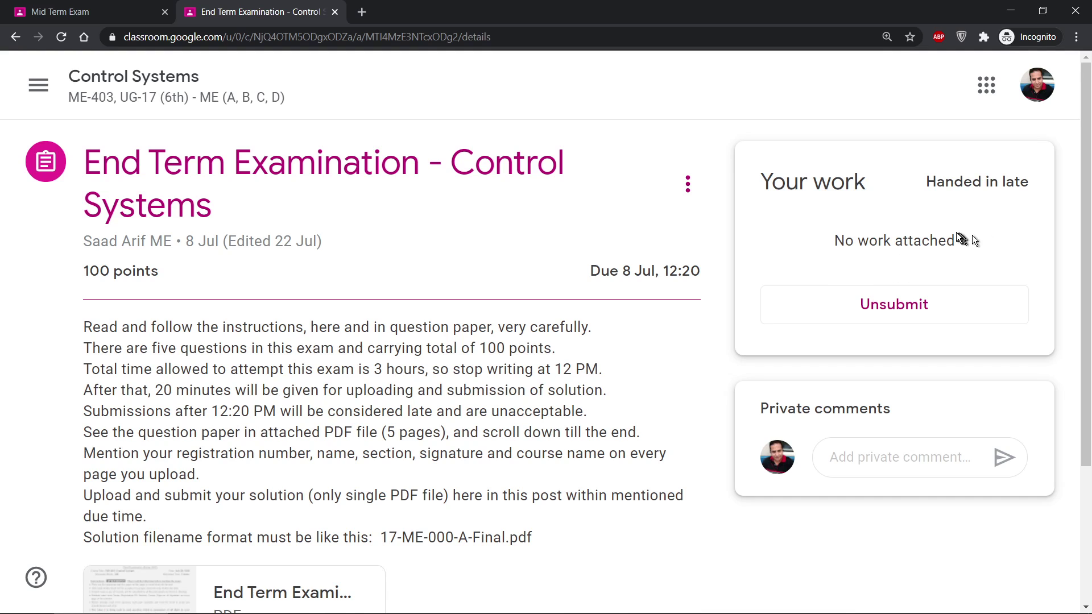
key(ctrl+w)
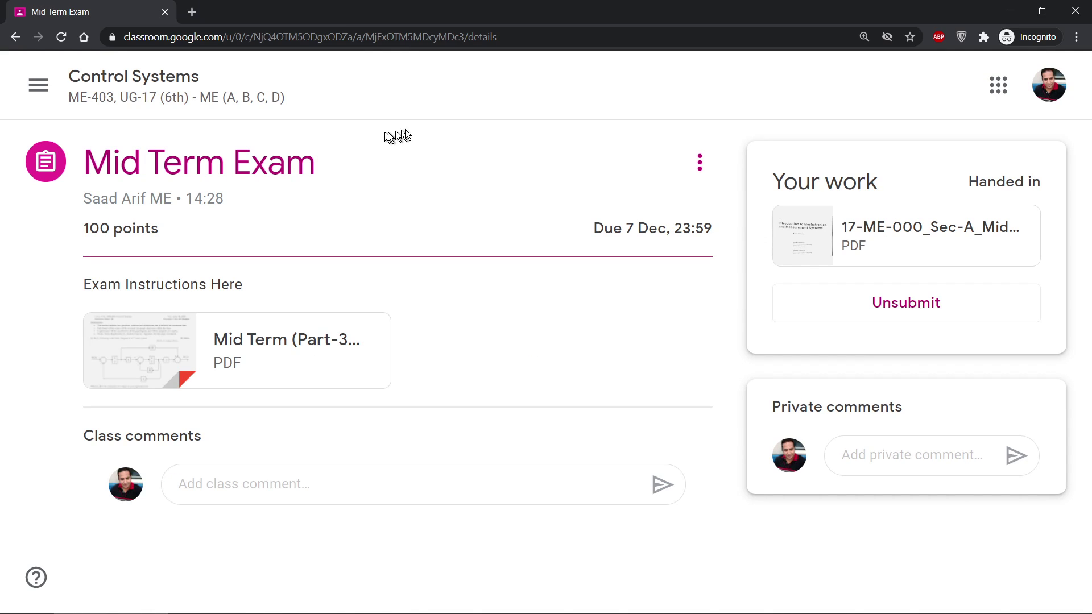
Check the work statuses in Control Systems Classwork via View your work, then return to Classroom home.
click(145, 100)
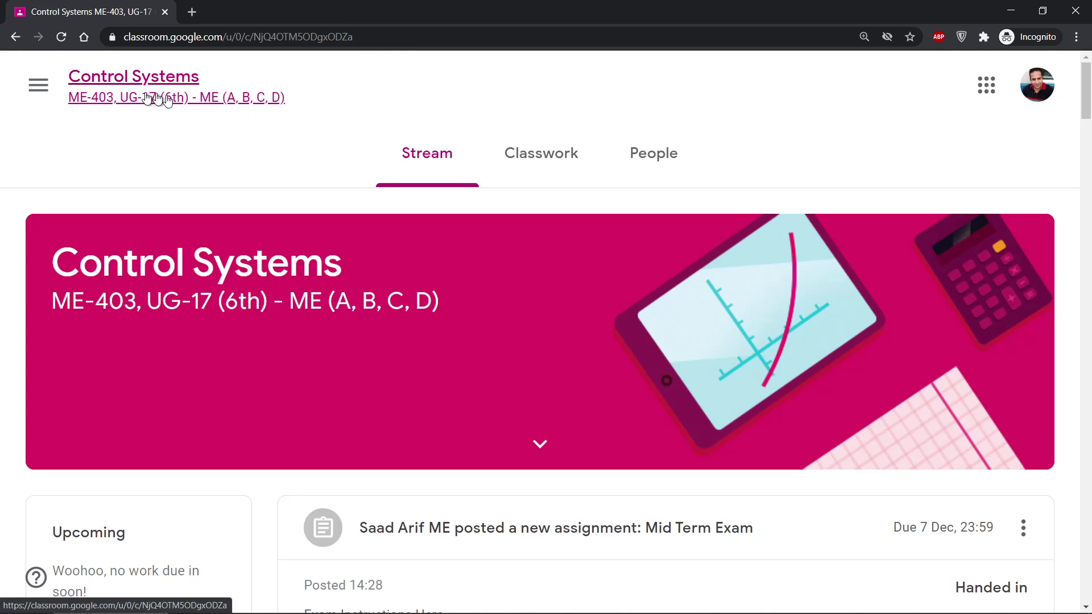
click(540, 174)
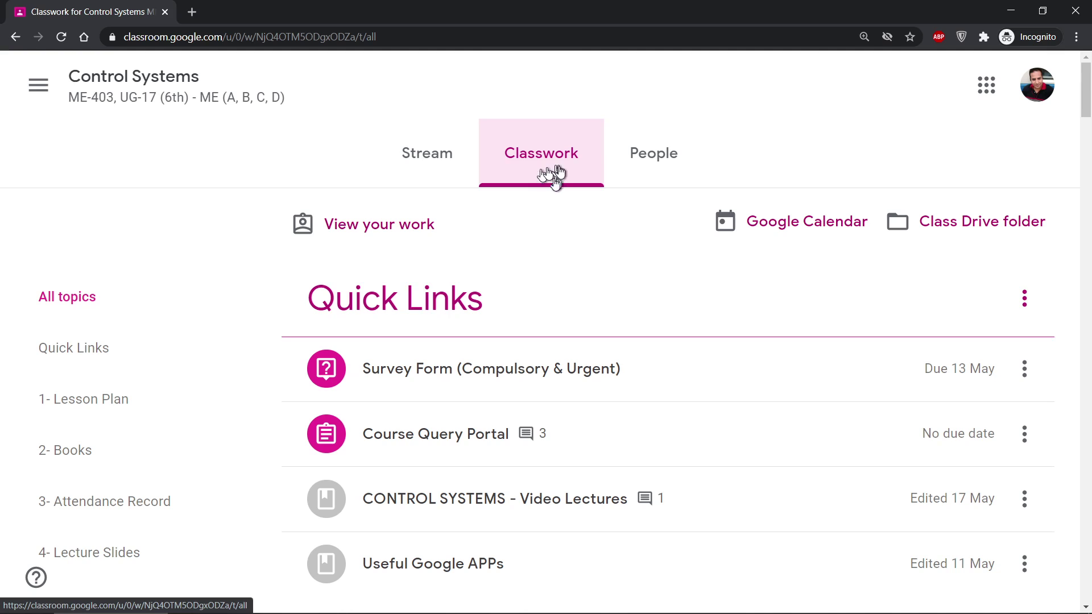
click(395, 239)
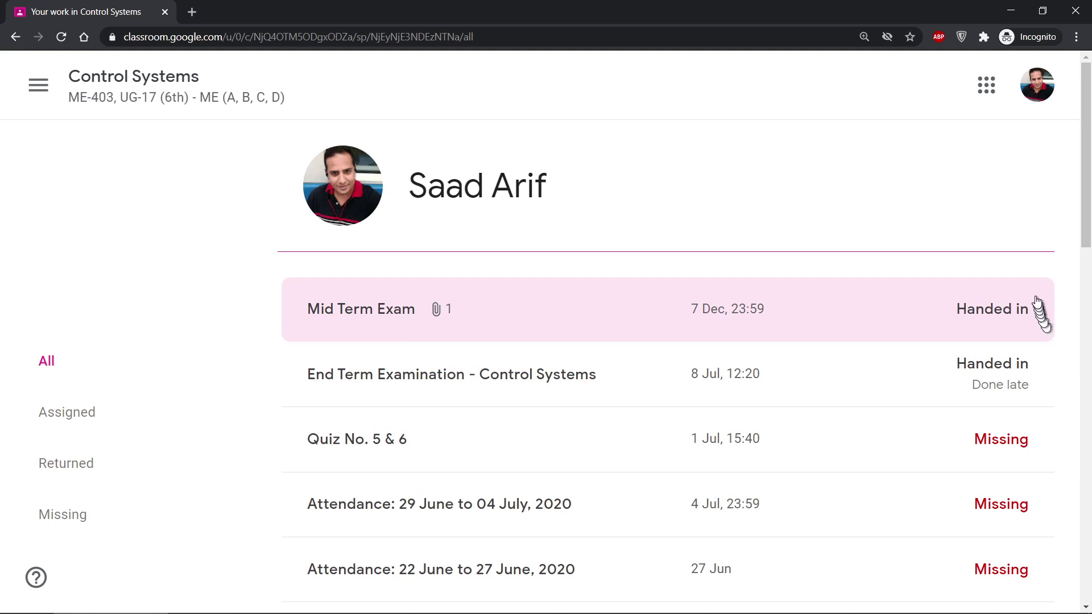
key(alt+Left)
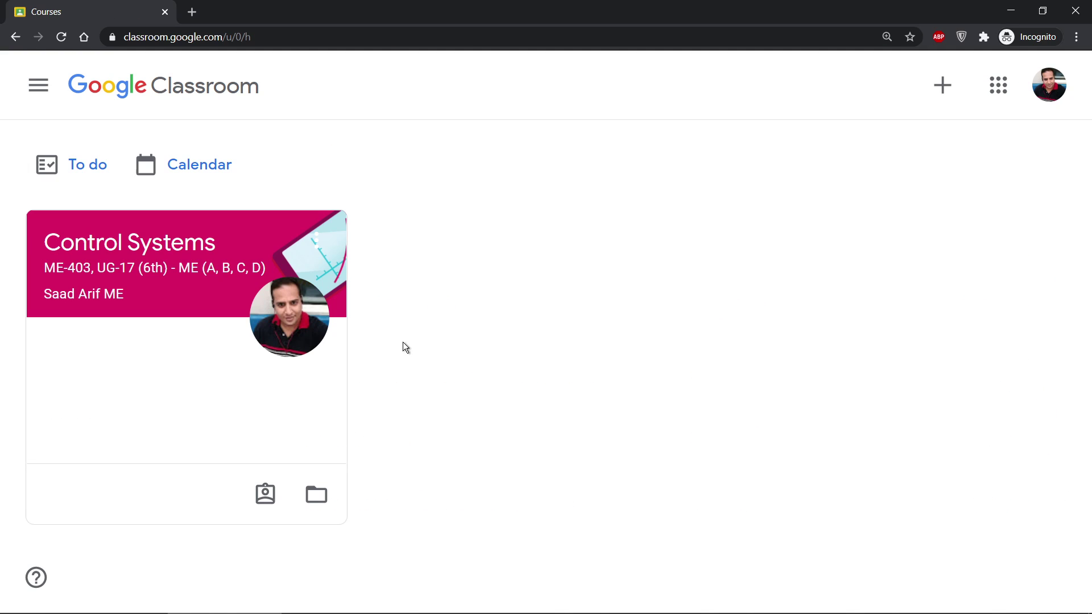